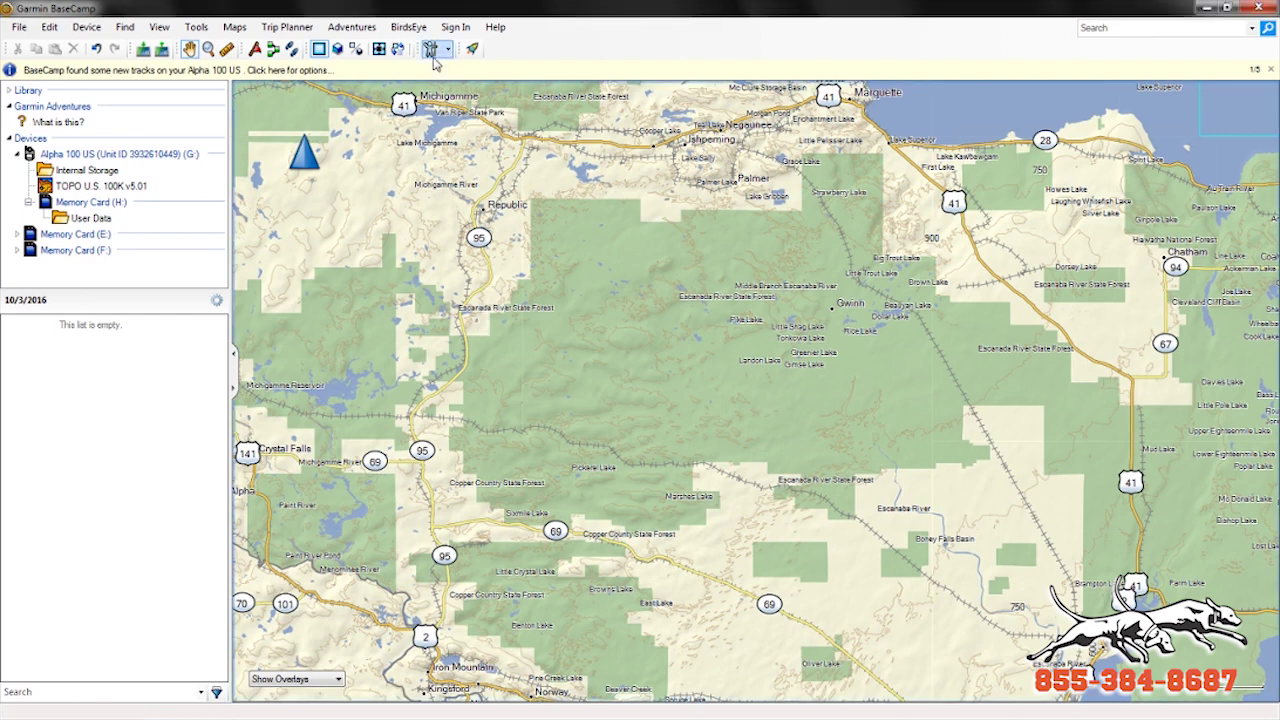
- Set up a BirdsEye imagery download for the Alpha 100 US with BirdsEye Satellite Imagery Subscription V2 and High detail level
{"action": "left_click", "coordinate": [409, 27]}
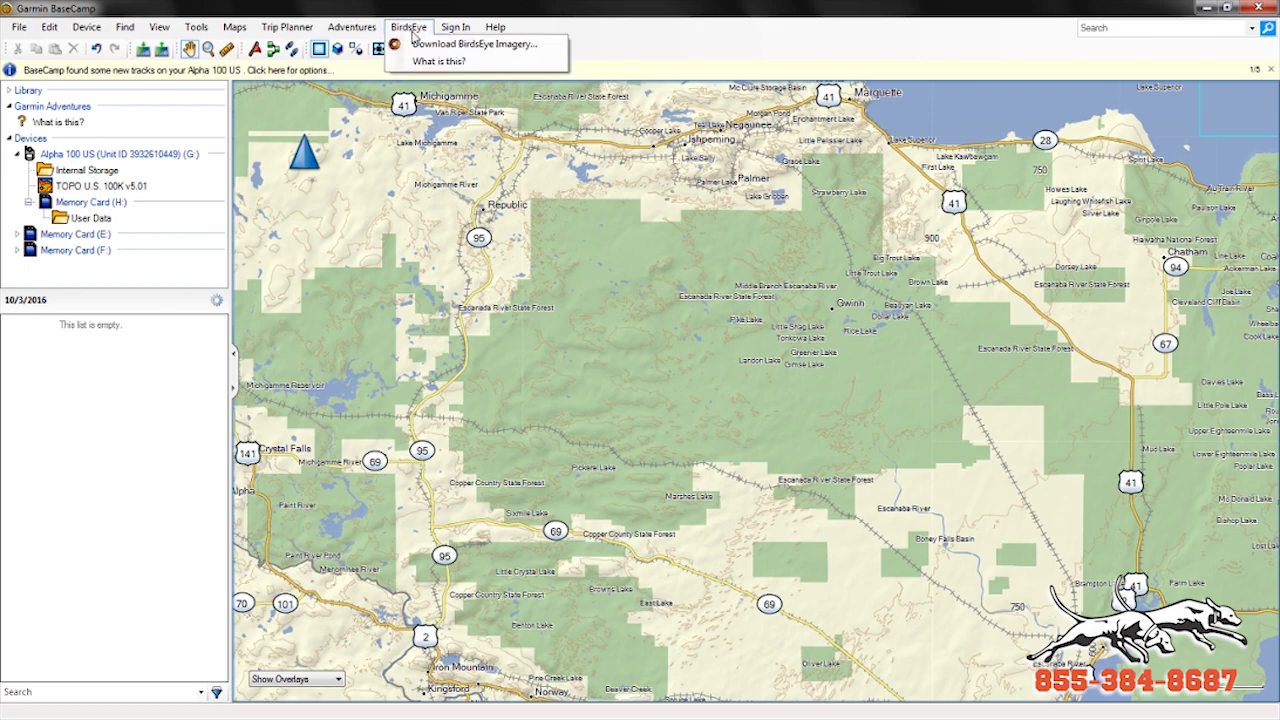
{"action": "left_click", "coordinate": [420, 44]}
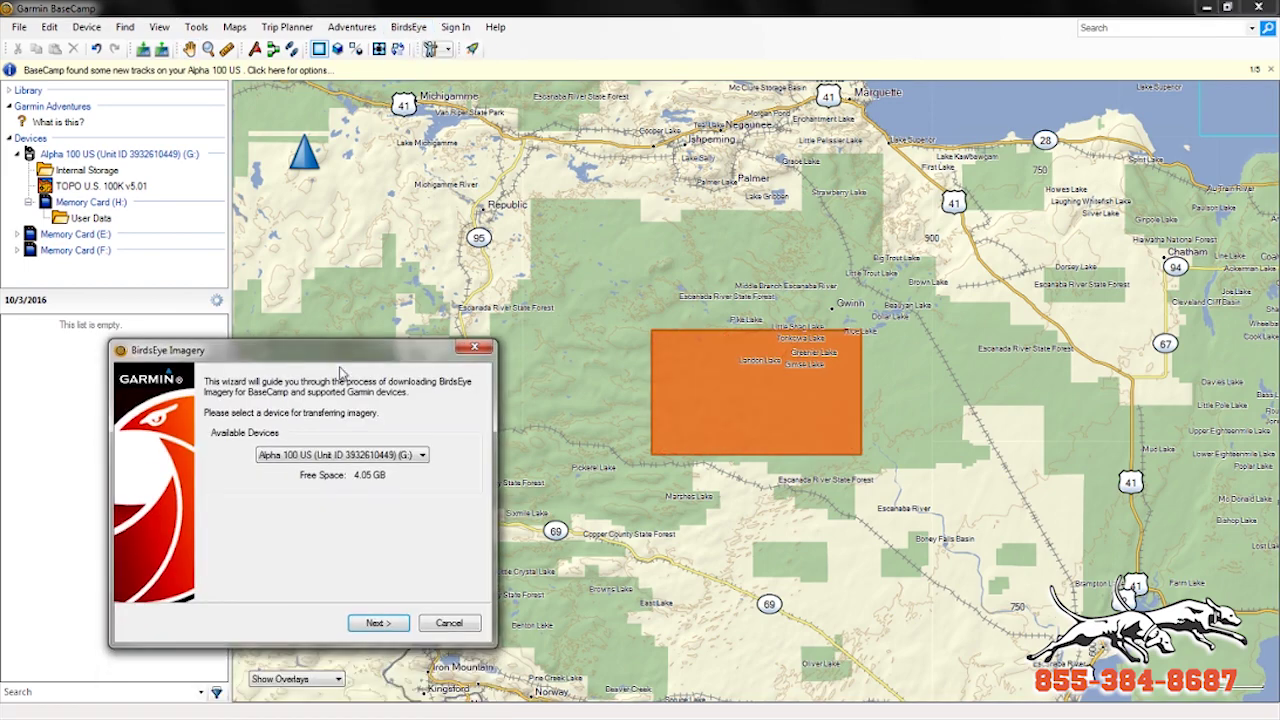
{"action": "left_click", "coordinate": [375, 623]}
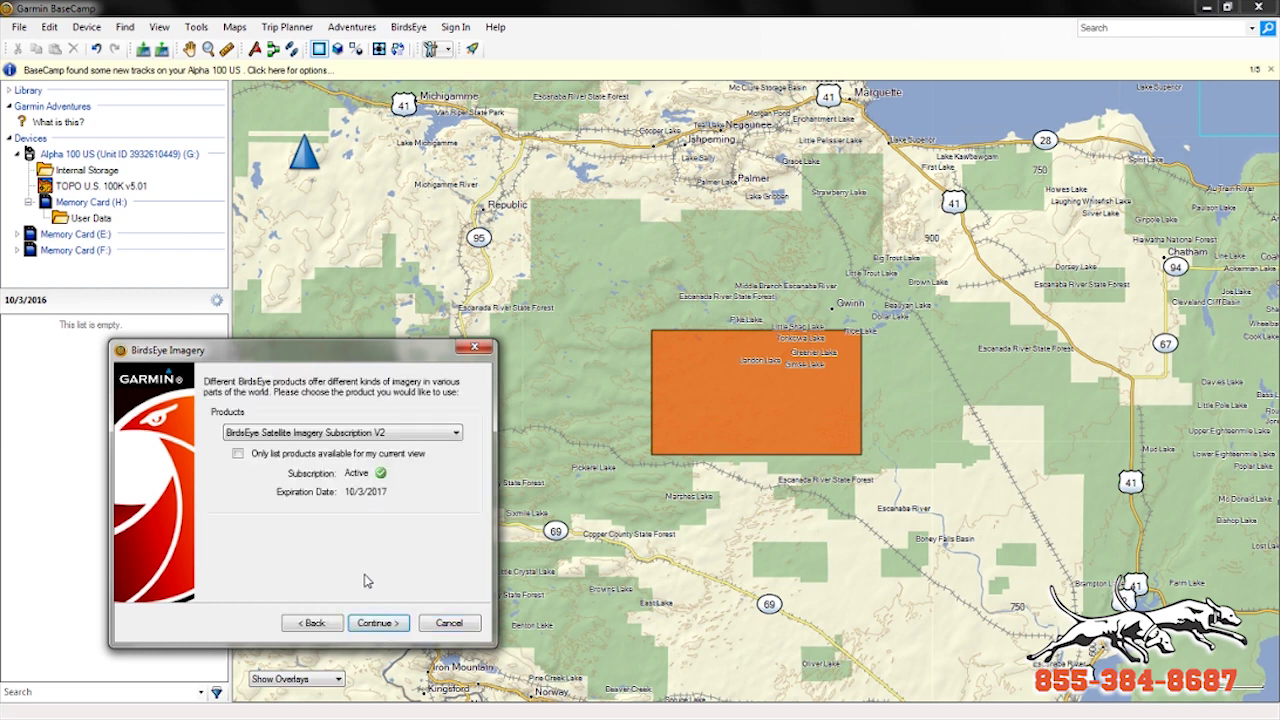
{"action": "left_click", "coordinate": [378, 624]}
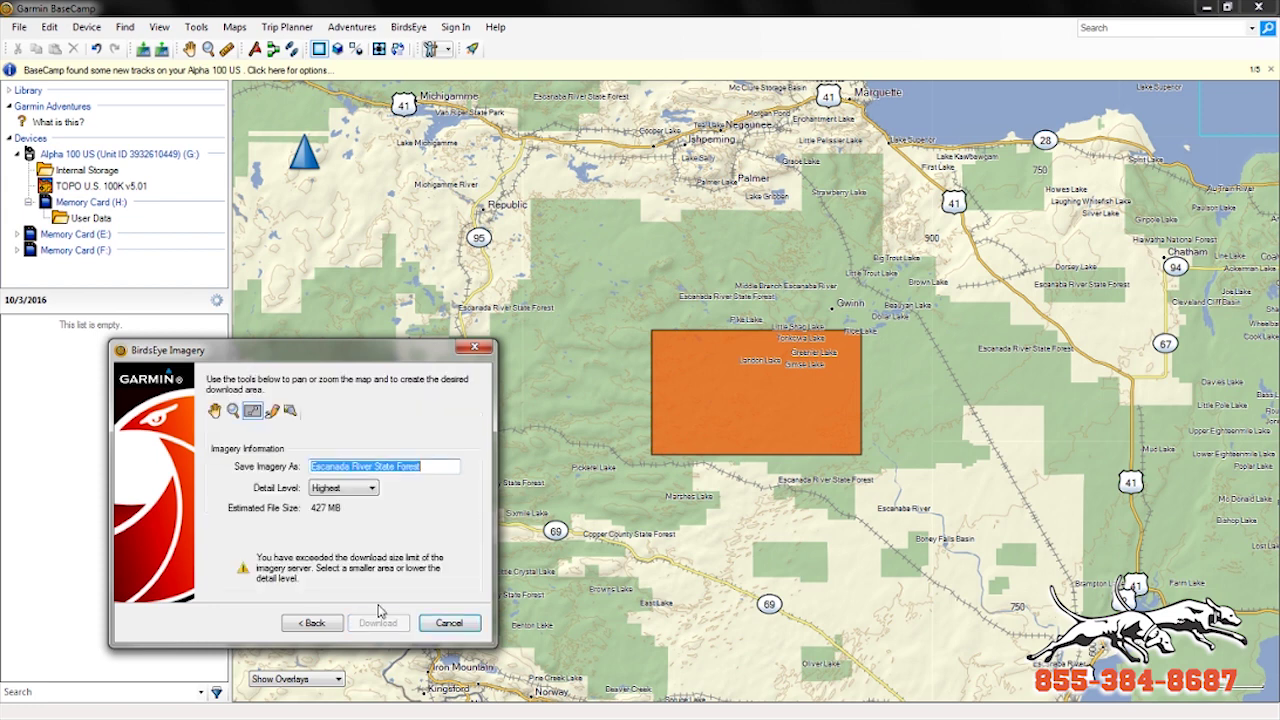
{"action": "left_click", "coordinate": [367, 490]}
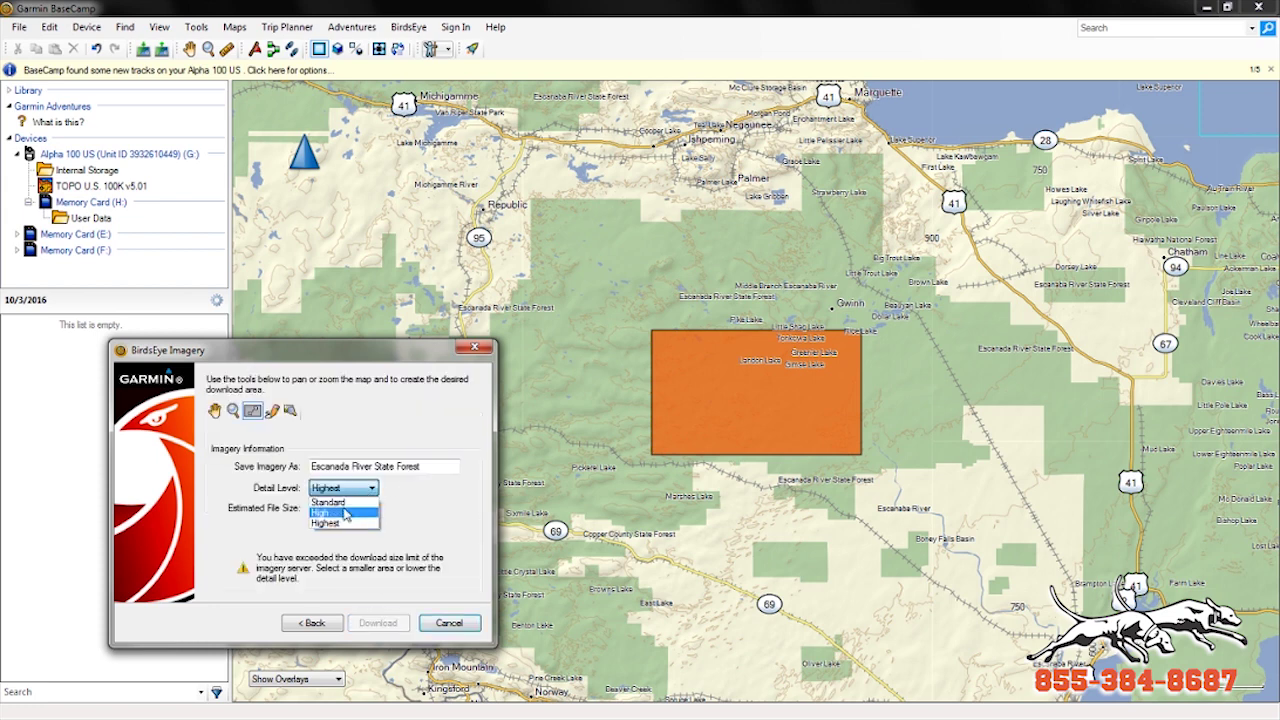
{"action": "left_click", "coordinate": [348, 513]}
{"action": "left_click_drag", "start_coordinate": [573, 259], "coordinate": [978, 569]}
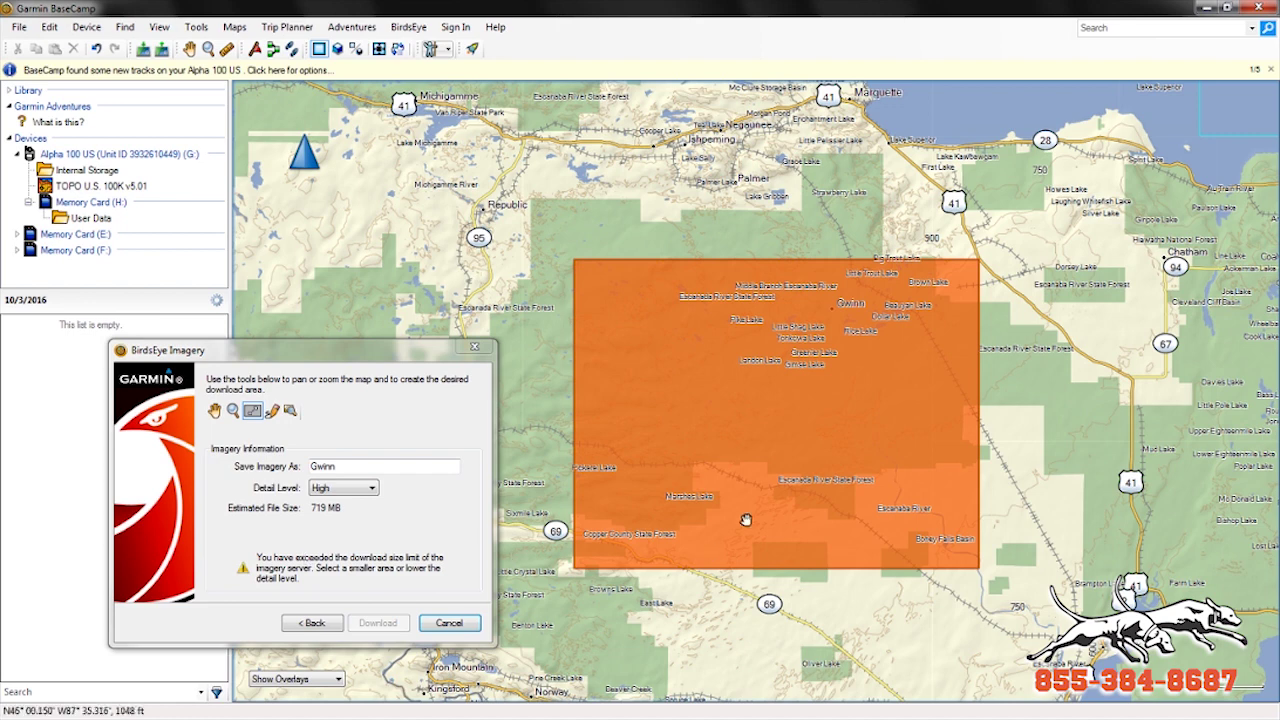
{"action": "mouse_move", "coordinate": [705, 412]}
{"action": "left_click", "coordinate": [569, 263]}
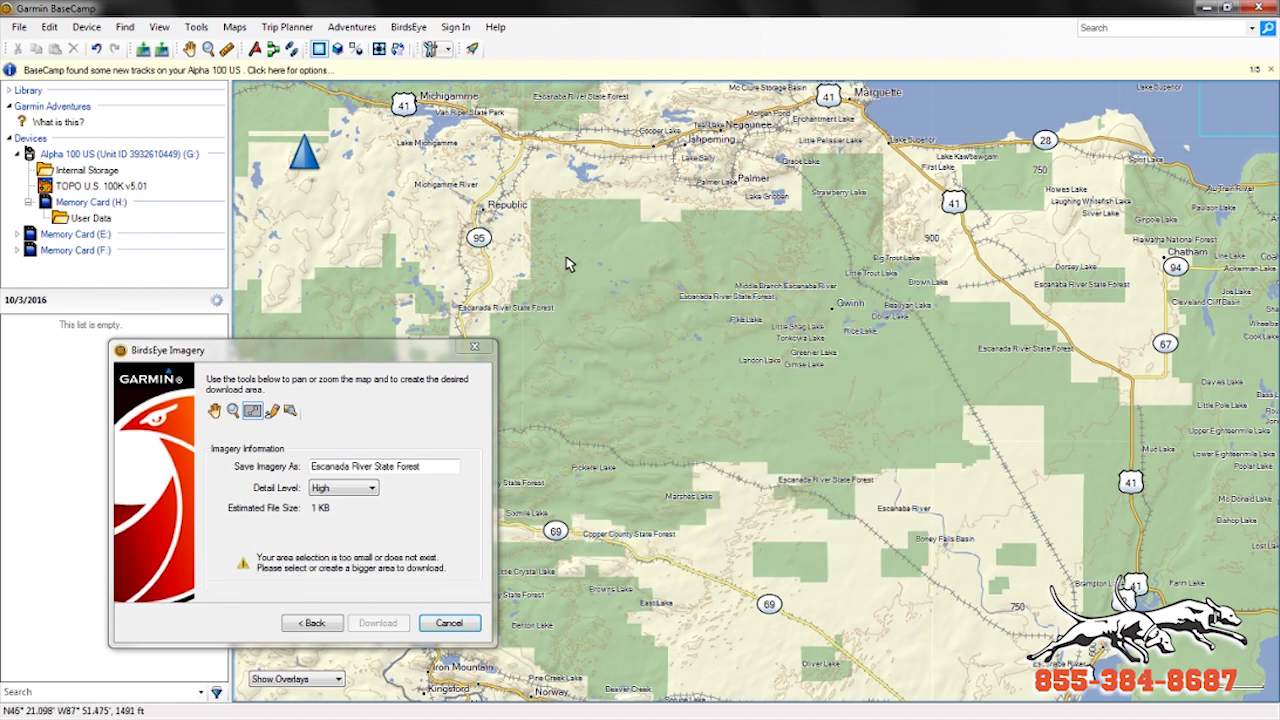
- Mark a rectangular download area in the forest west of Gwinn, name it "birdseye test", and download the imagery
{"action": "left_click_drag", "start_coordinate": [575, 289], "coordinate": [777, 435]}
{"action": "left_click_drag", "start_coordinate": [424, 467], "coordinate": [276, 462]}
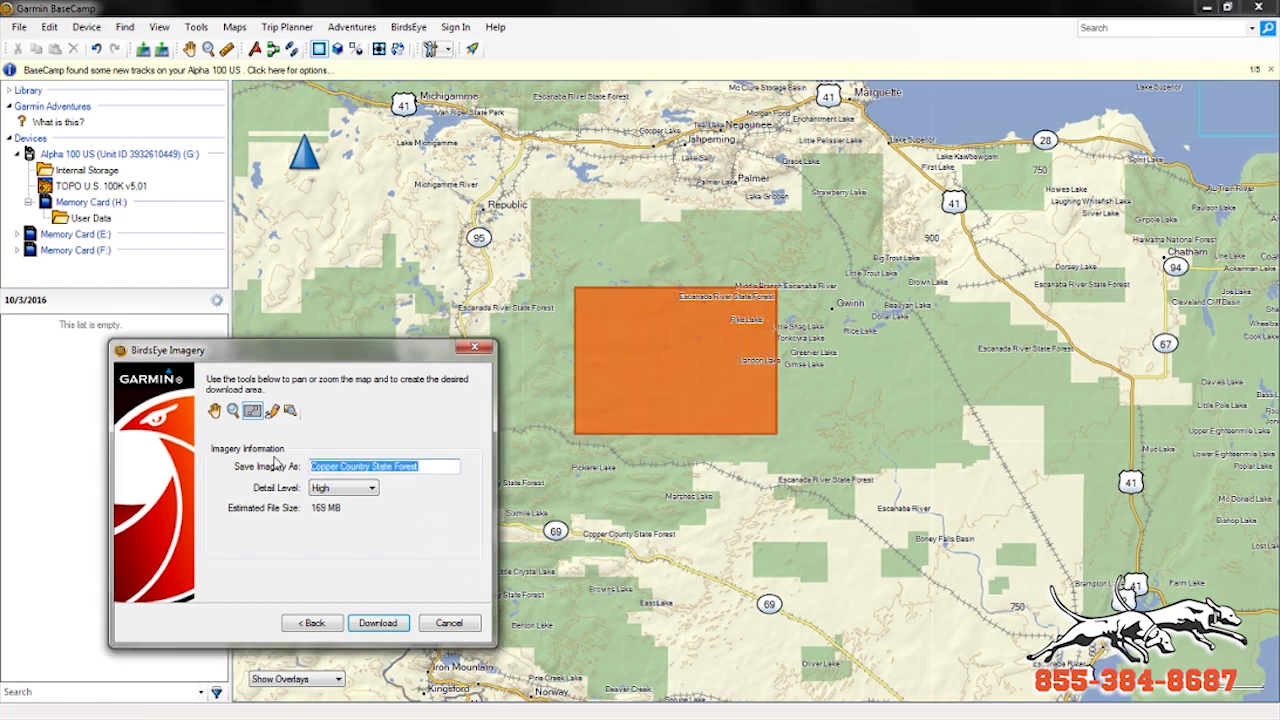
{"action": "type", "text": "birdseye test"}
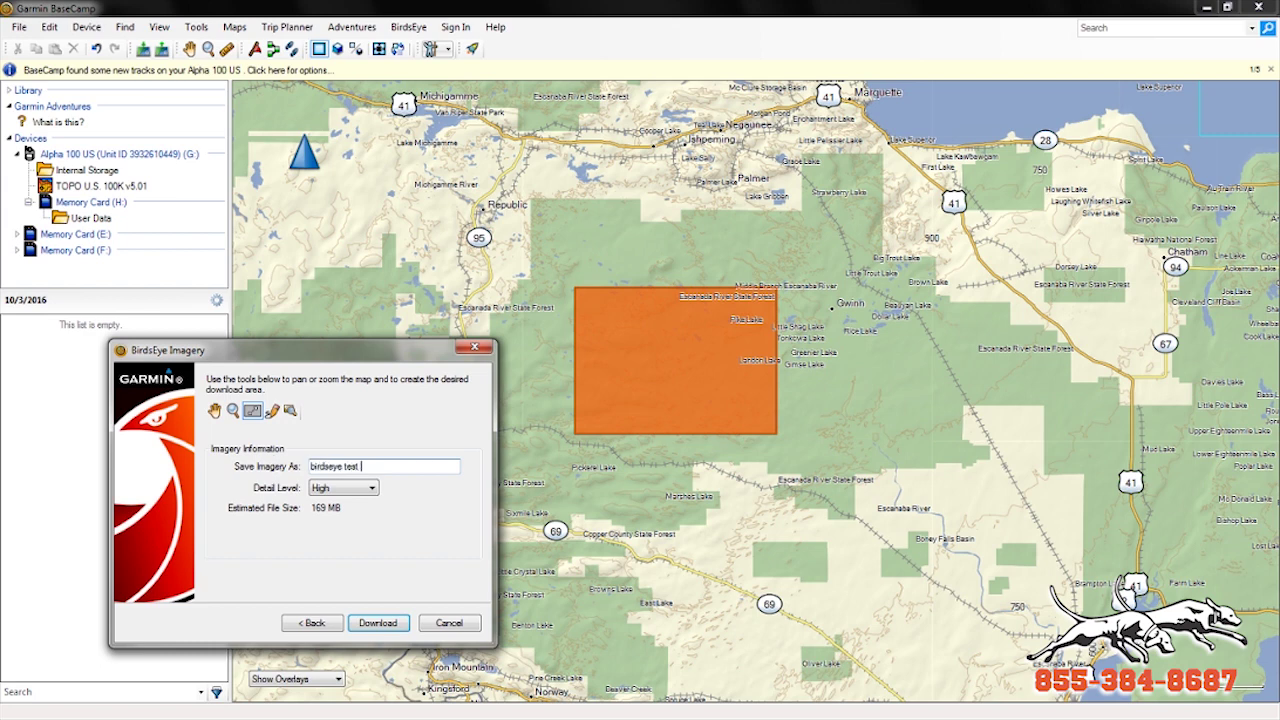
{"action": "left_click", "coordinate": [377, 624]}
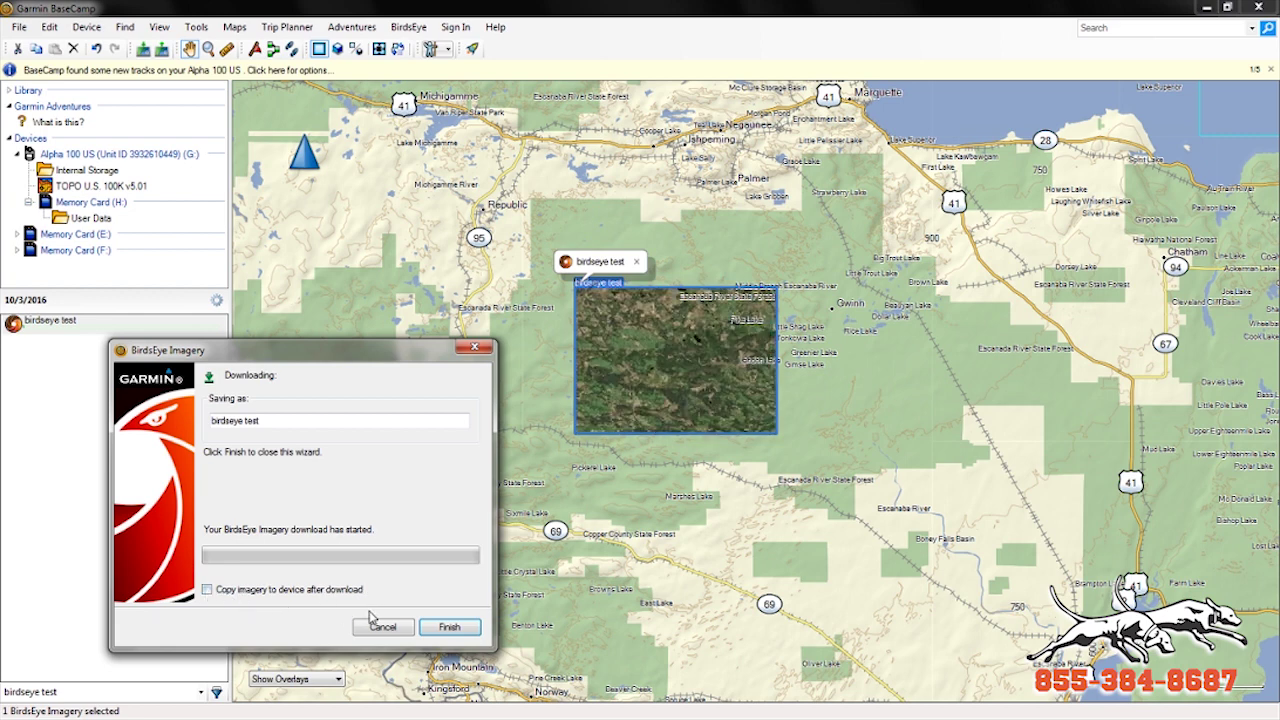
{"action": "left_click", "coordinate": [450, 630]}
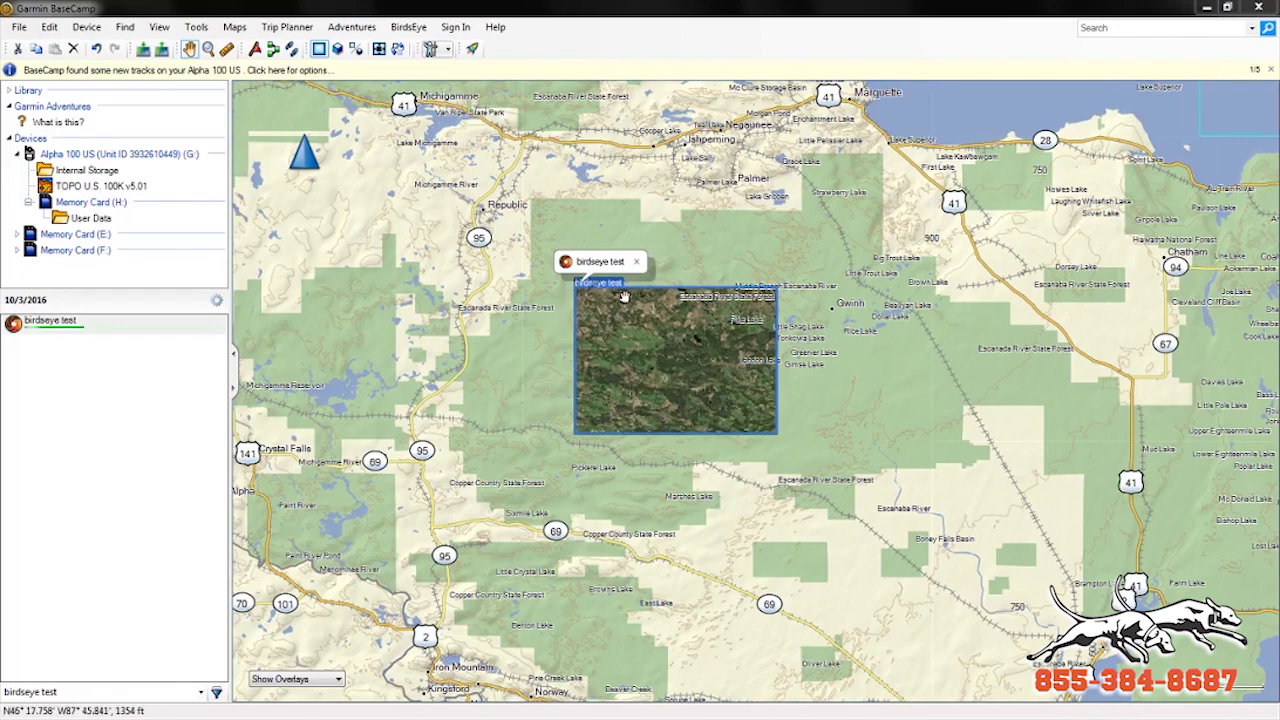
- Set up a second BirdsEye Satellite Imagery Subscription V2 download for the Alpha 100 US at High detail level
{"action": "left_click", "coordinate": [410, 28]}
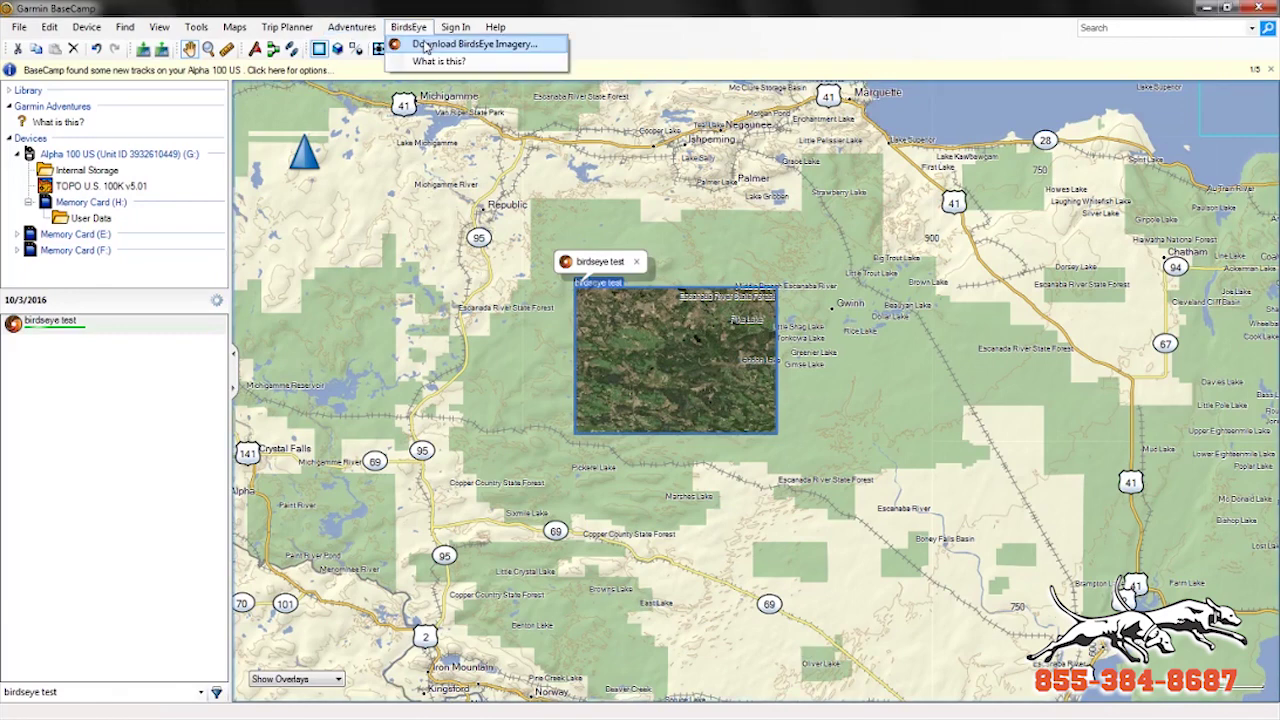
{"action": "left_click", "coordinate": [470, 44]}
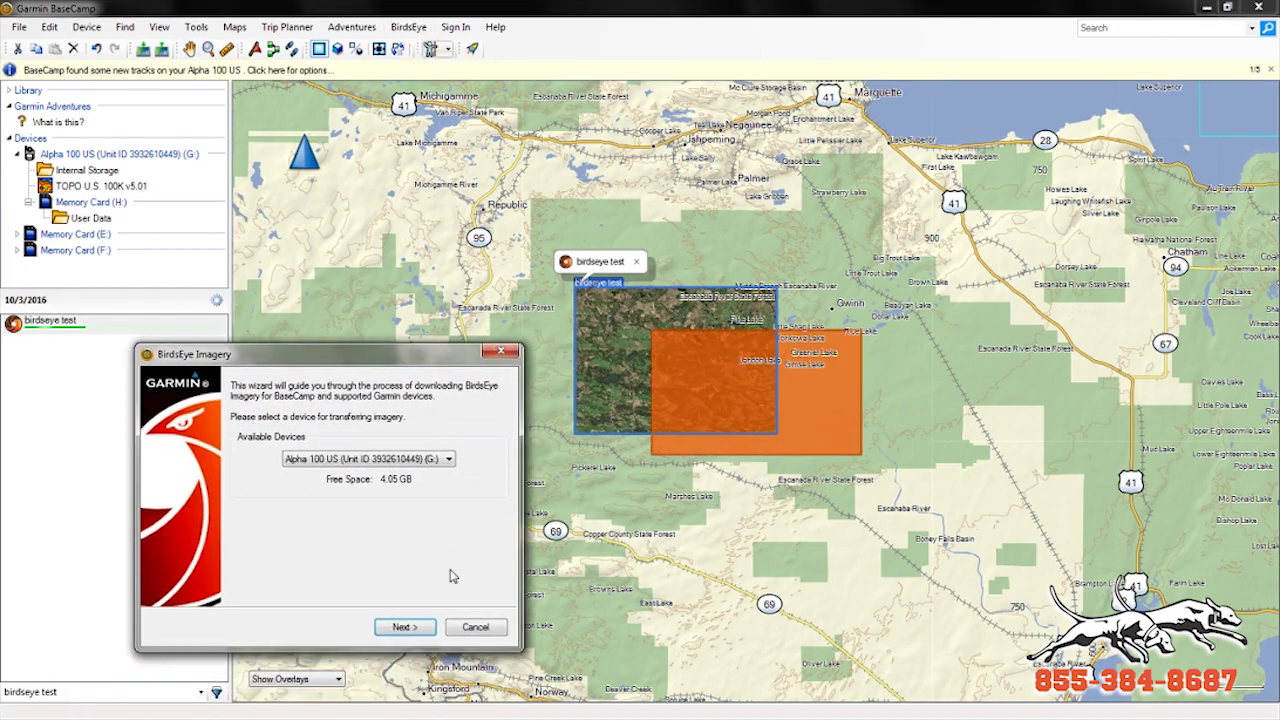
{"action": "left_click", "coordinate": [404, 627]}
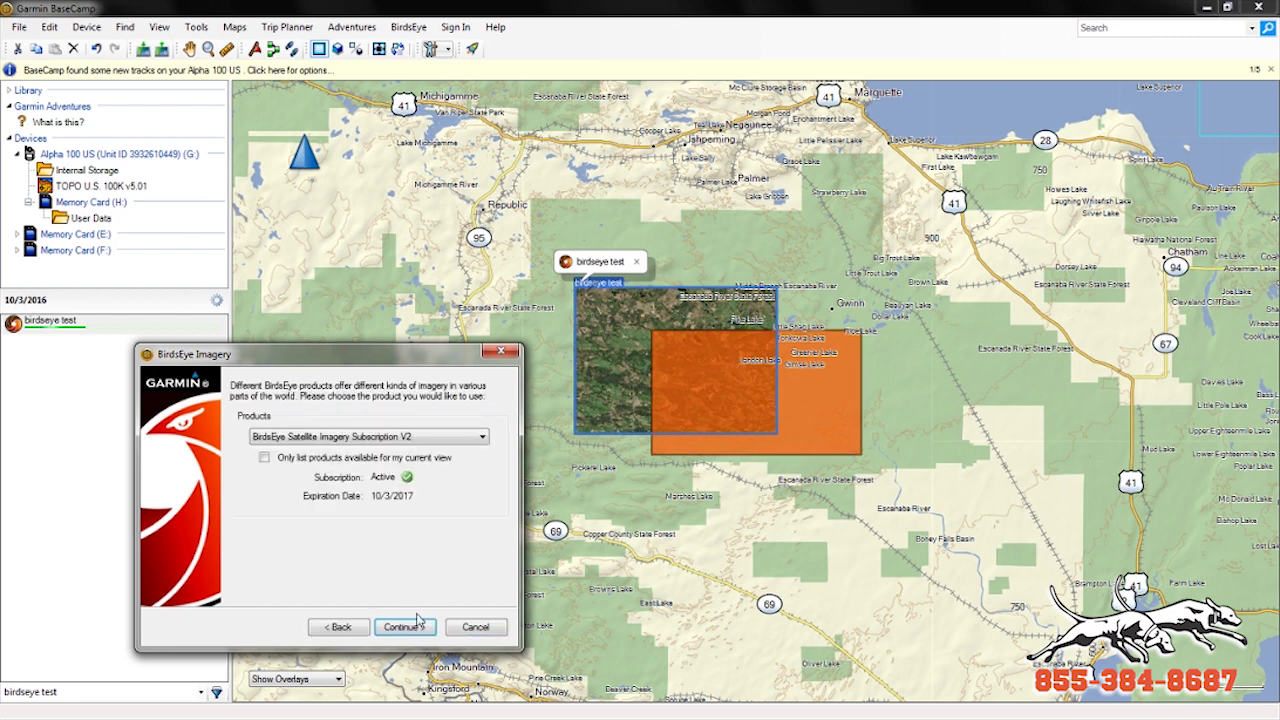
{"action": "left_click", "coordinate": [420, 636]}
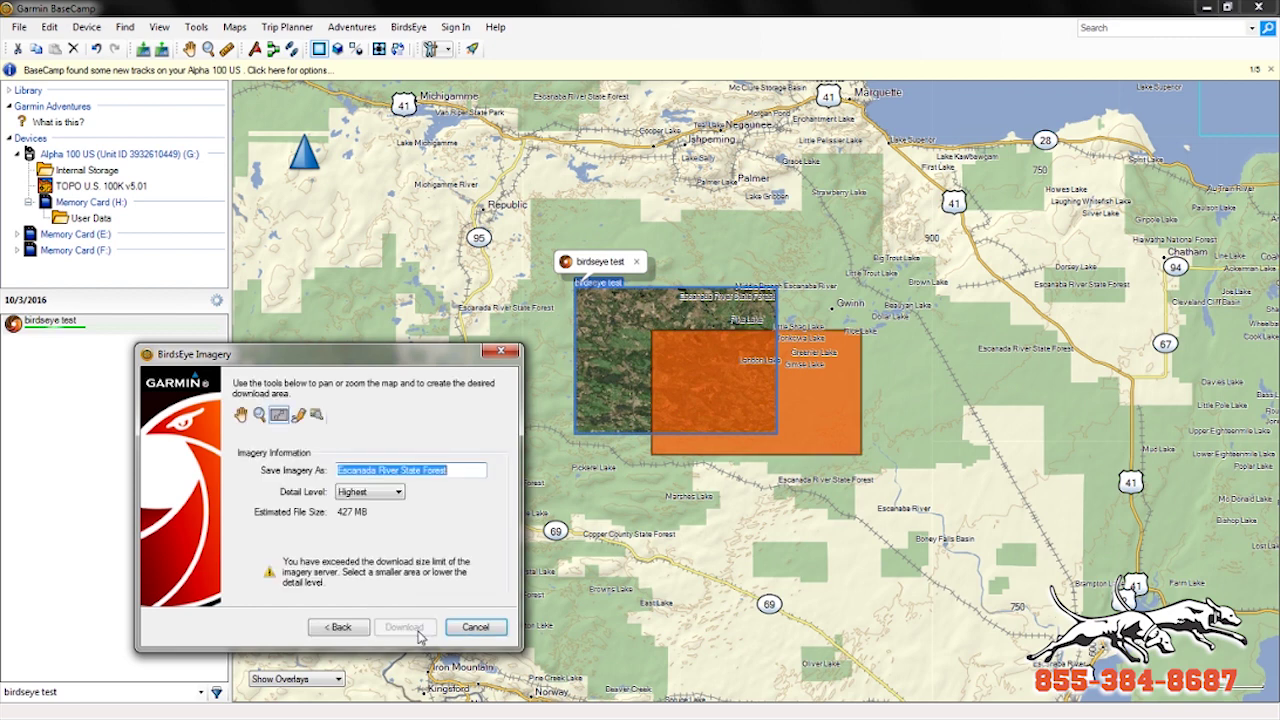
{"action": "left_click", "coordinate": [382, 492]}
{"action": "left_click", "coordinate": [360, 511]}
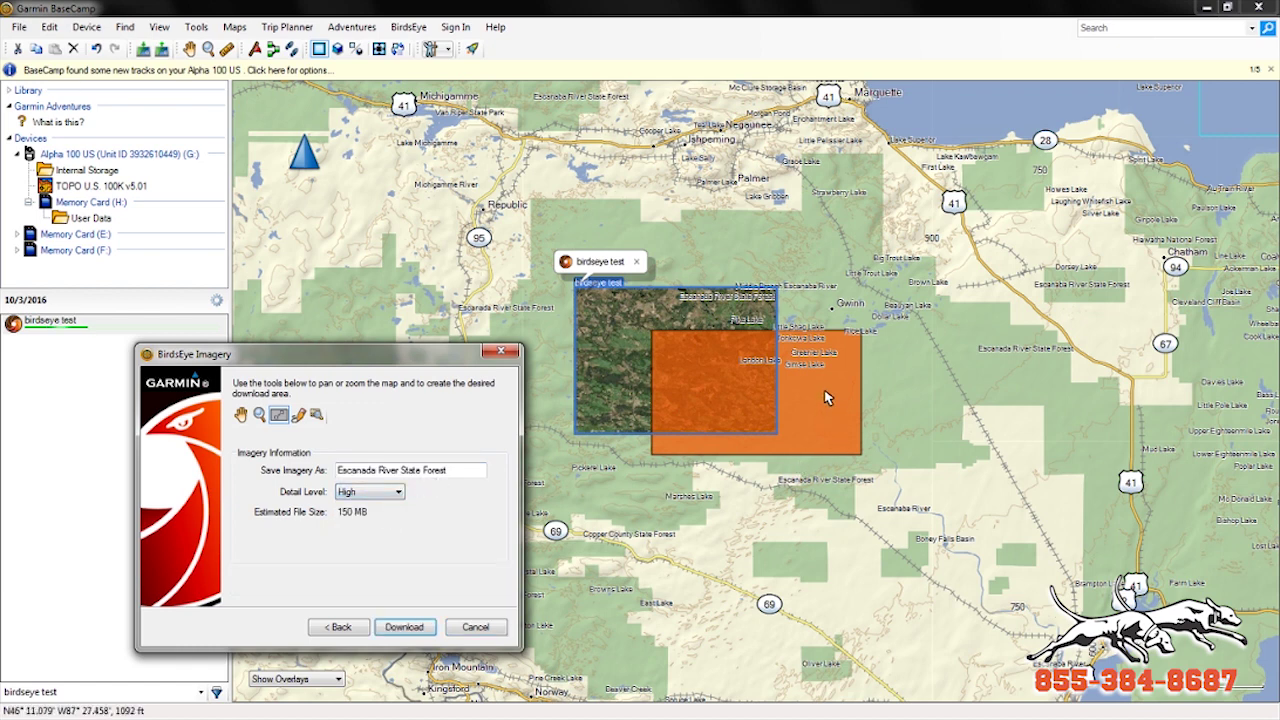
- Mark a smaller rectangle adjoining the northeast corner of birdseye test and download it as "Escanada River State Forest"
{"action": "left_click_drag", "start_coordinate": [683, 227], "coordinate": [790, 298]}
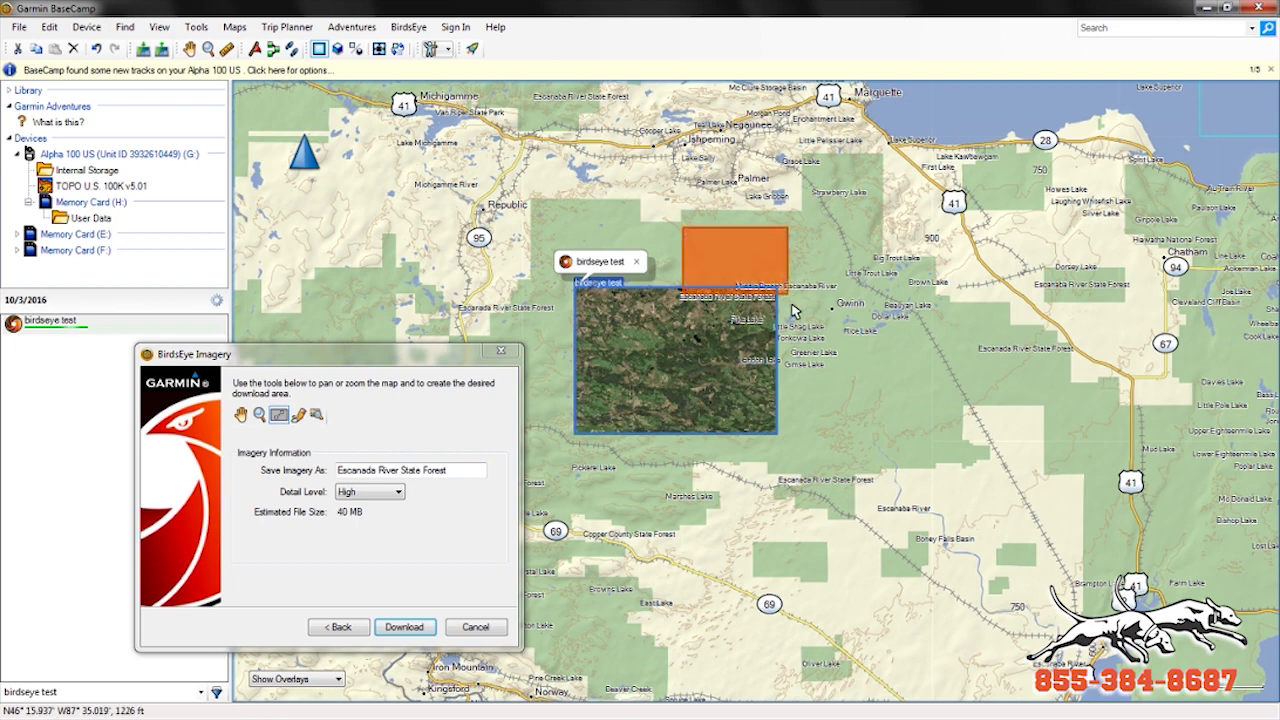
{"action": "left_click", "coordinate": [405, 627]}
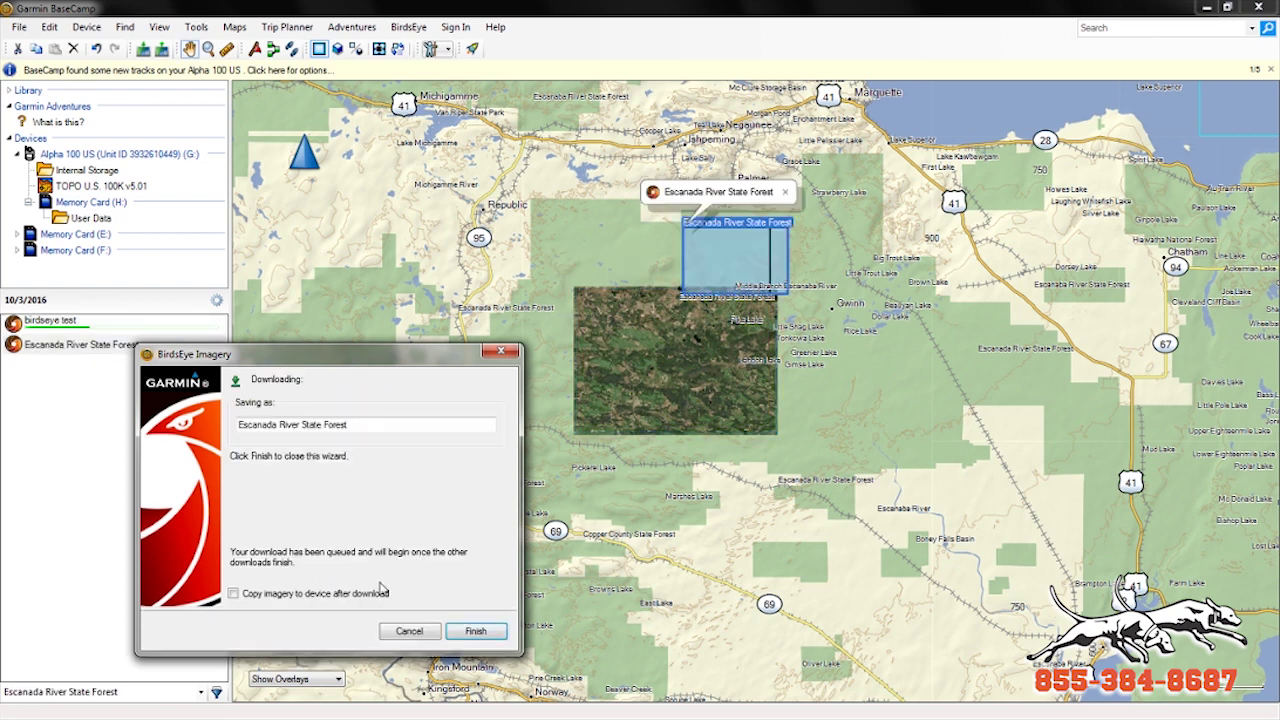
{"action": "left_click", "coordinate": [465, 634]}
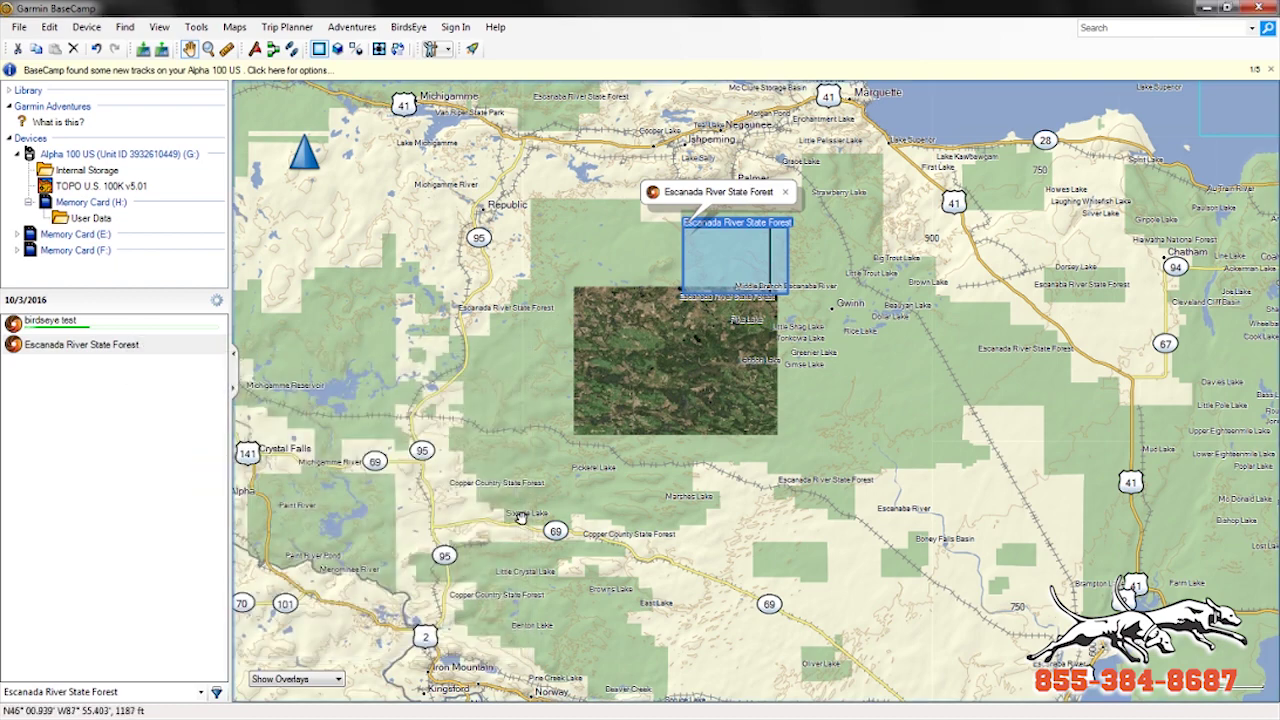
- Set up a third BirdsEye download for the Alpha 100 US using Satellite Imagery Subscription V2 at High detail level
{"action": "left_click", "coordinate": [408, 27]}
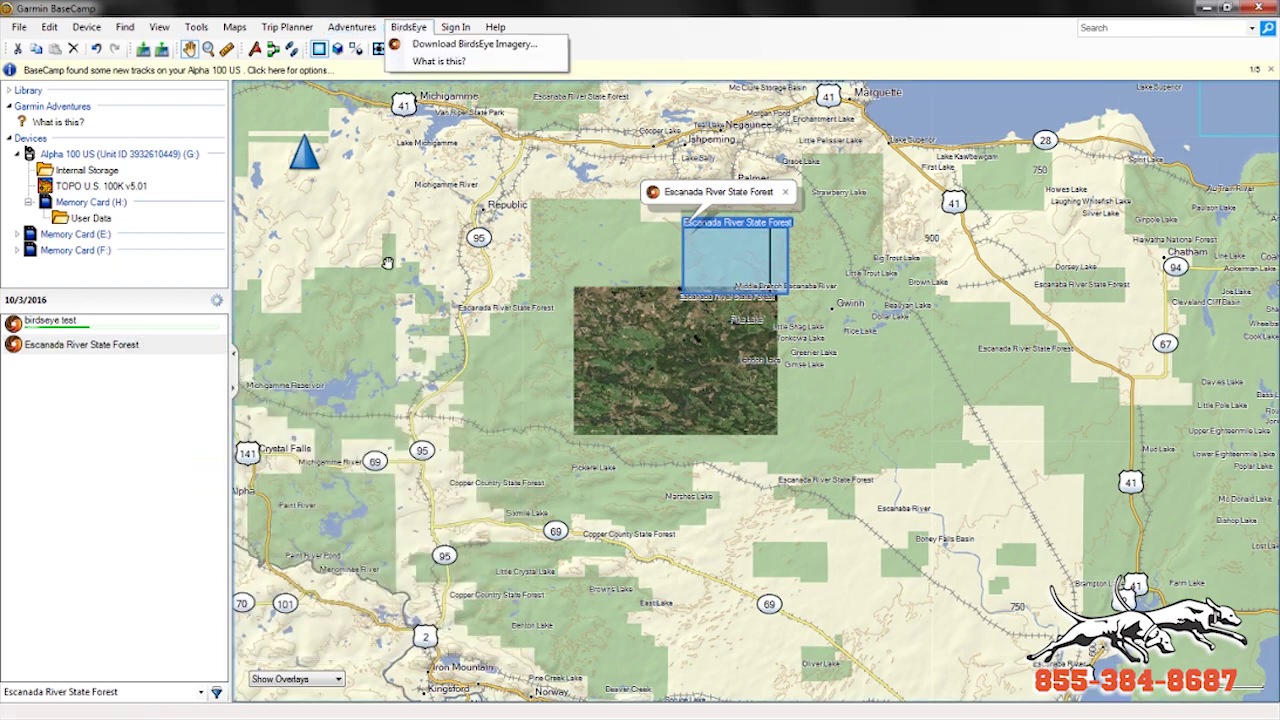
{"action": "left_click", "coordinate": [455, 45]}
{"action": "left_click_drag", "start_coordinate": [300, 362], "coordinate": [316, 332]}
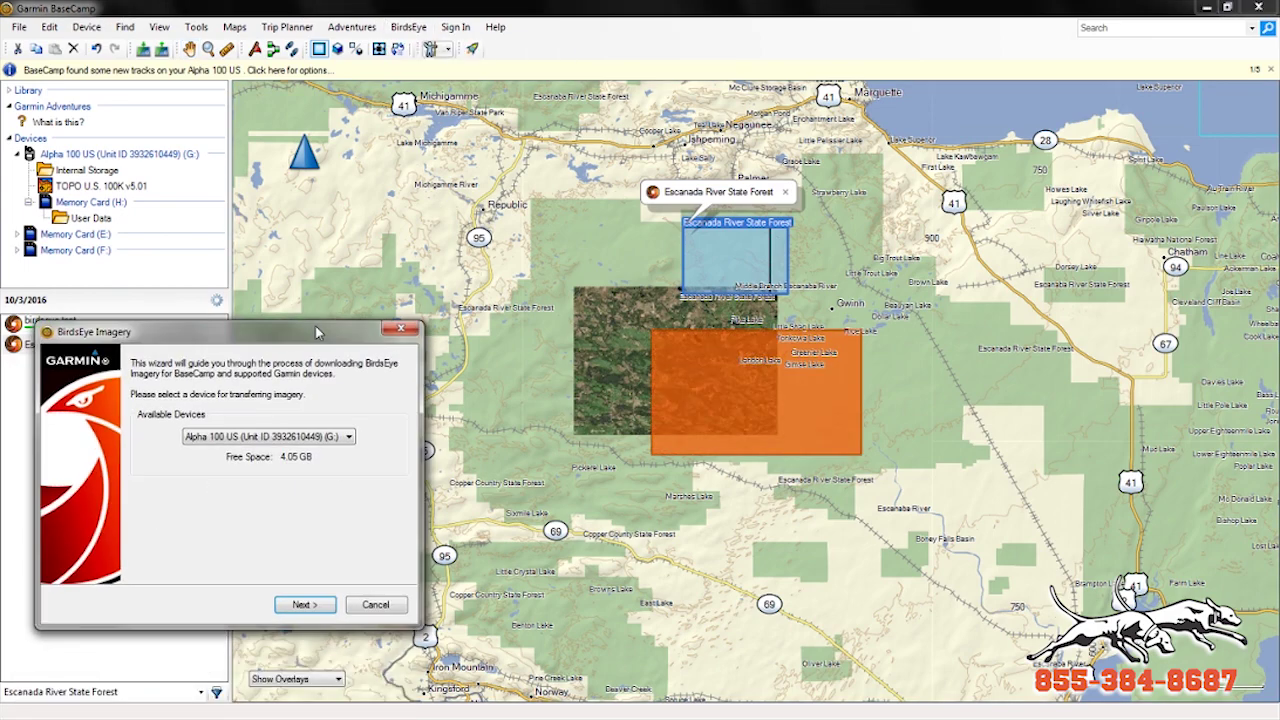
{"action": "left_click", "coordinate": [301, 604]}
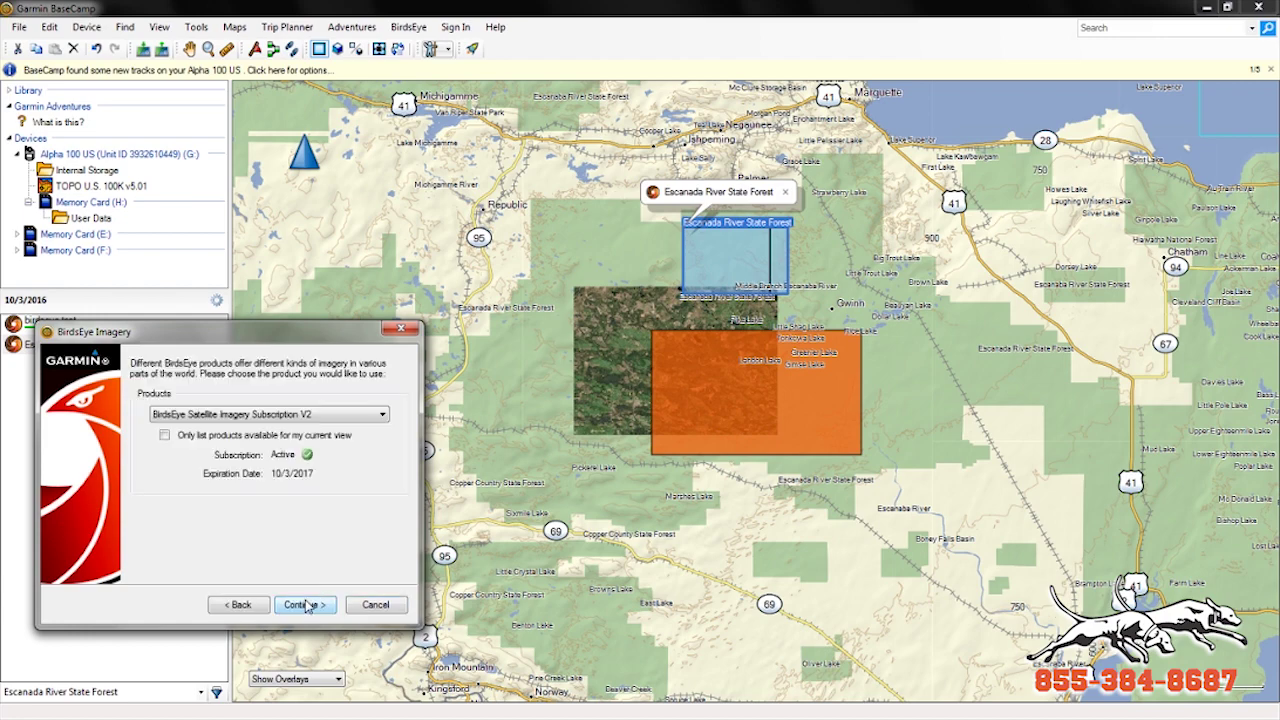
{"action": "left_click", "coordinate": [305, 605]}
{"action": "left_click", "coordinate": [280, 469]}
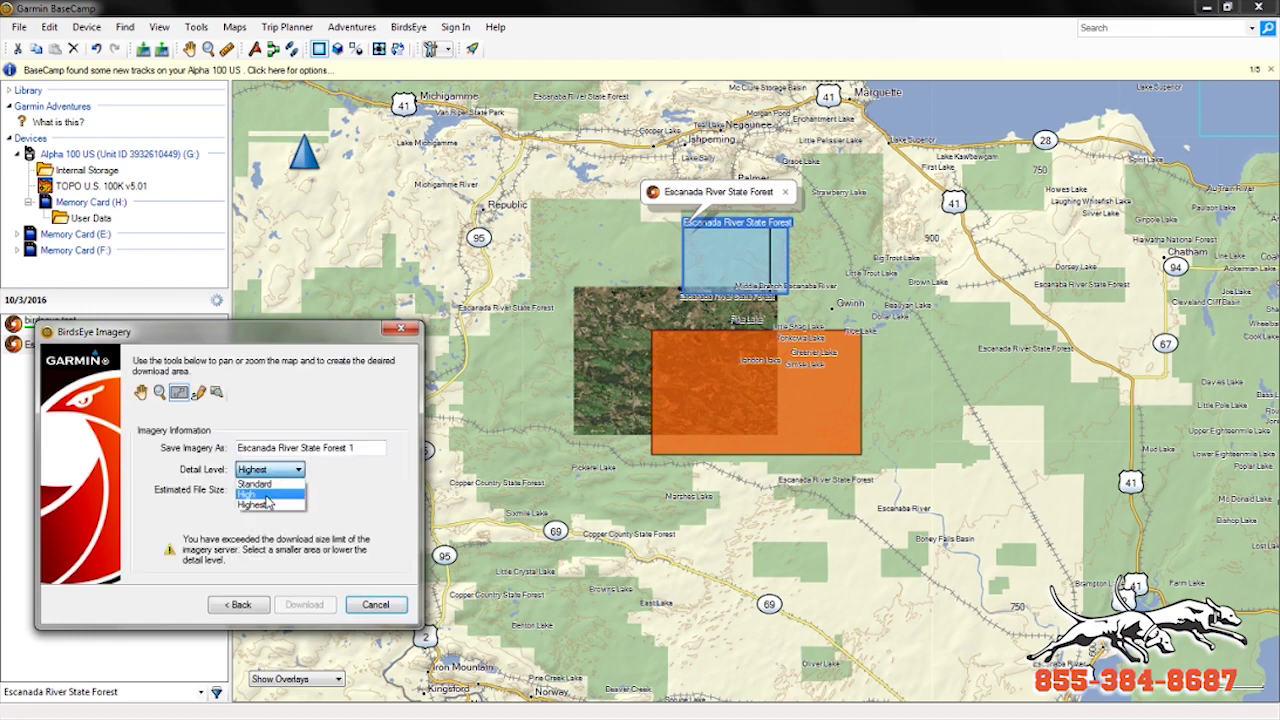
{"action": "left_click", "coordinate": [268, 496]}
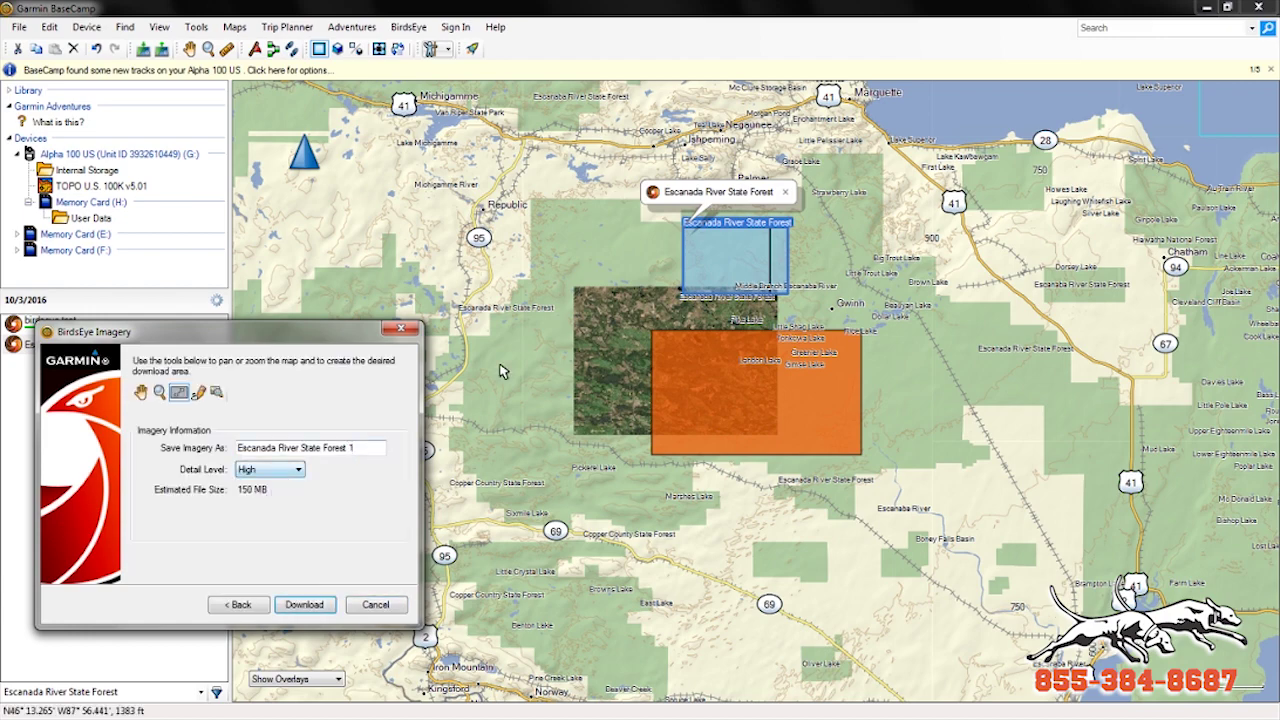
- Mark a small rectangle along the northwest edge of birdseye test and download it as "Escanada River State Forest 1"
{"action": "left_click_drag", "start_coordinate": [571, 259], "coordinate": [666, 290]}
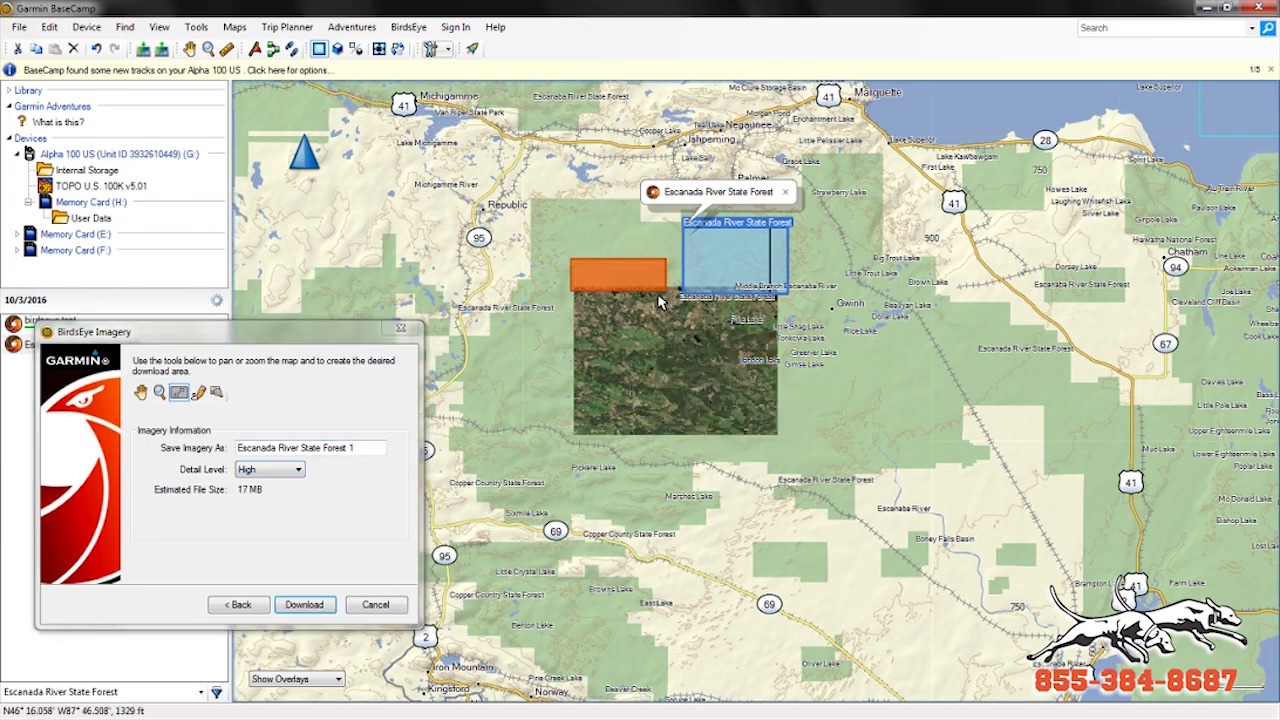
{"action": "left_click", "coordinate": [304, 605]}
{"action": "left_click_drag", "start_coordinate": [303, 336], "coordinate": [498, 386]}
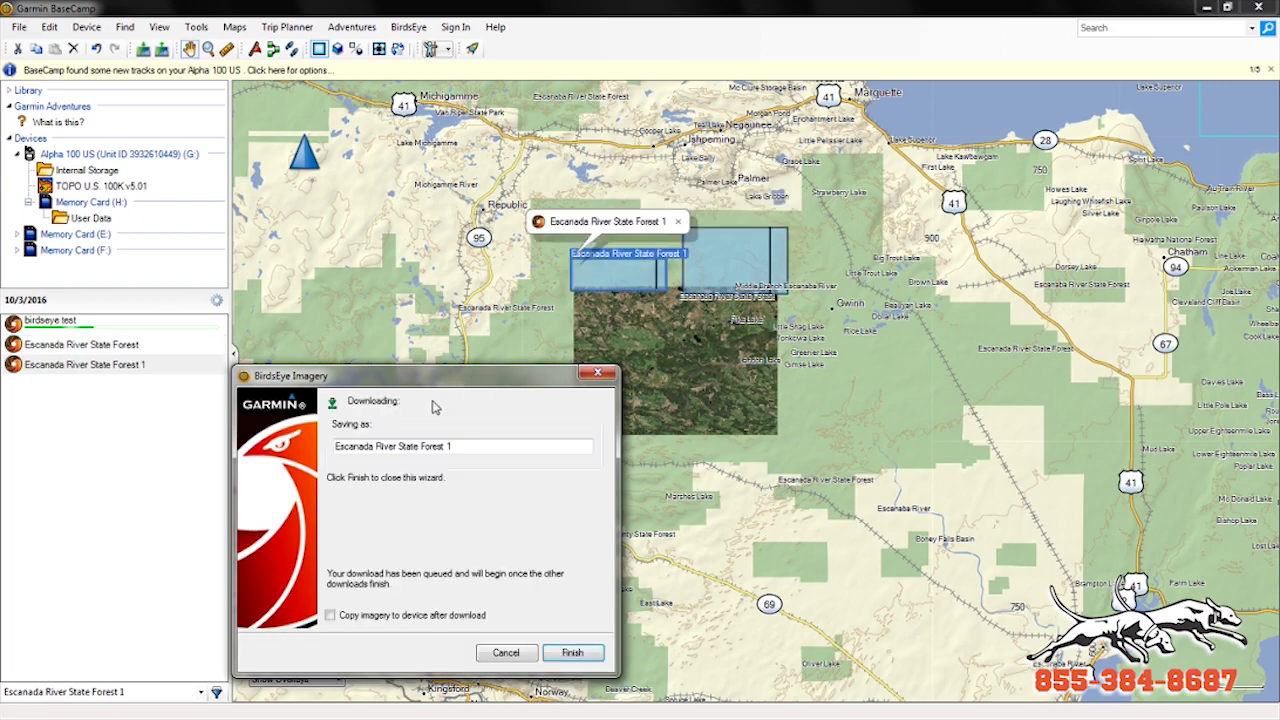
{"action": "left_click", "coordinate": [573, 653]}
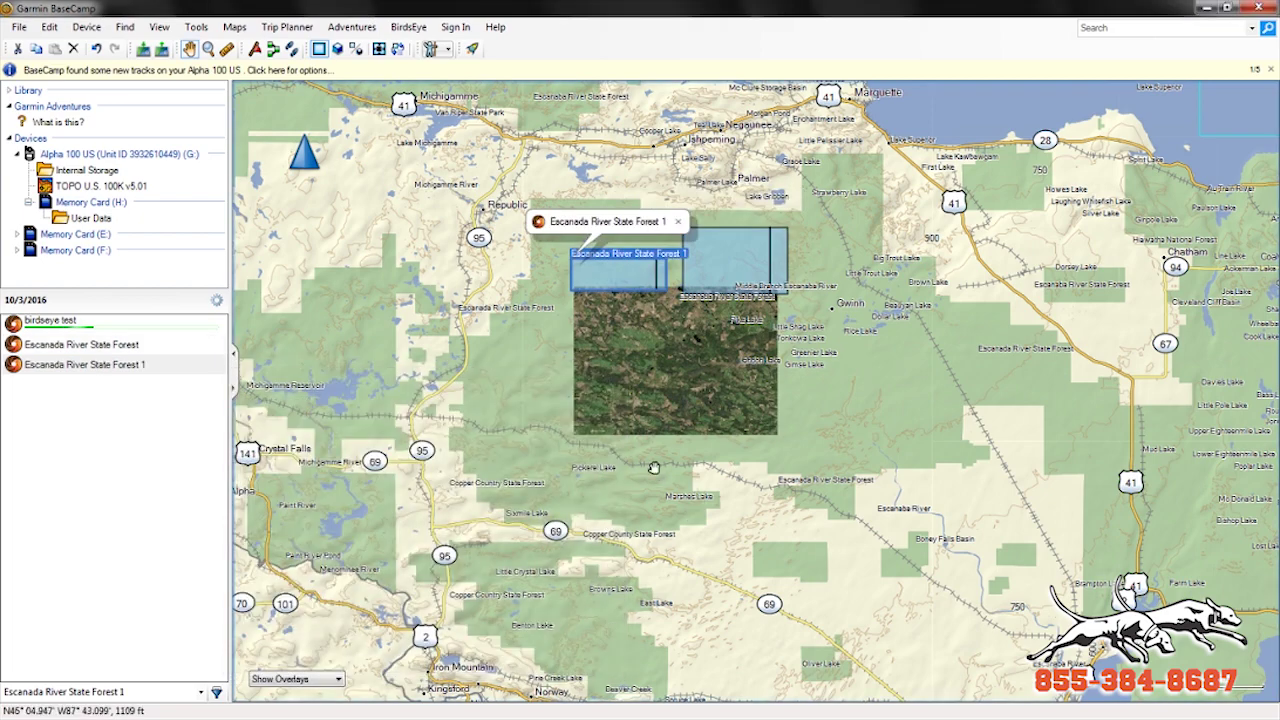
{"action": "left_click", "coordinate": [651, 445]}
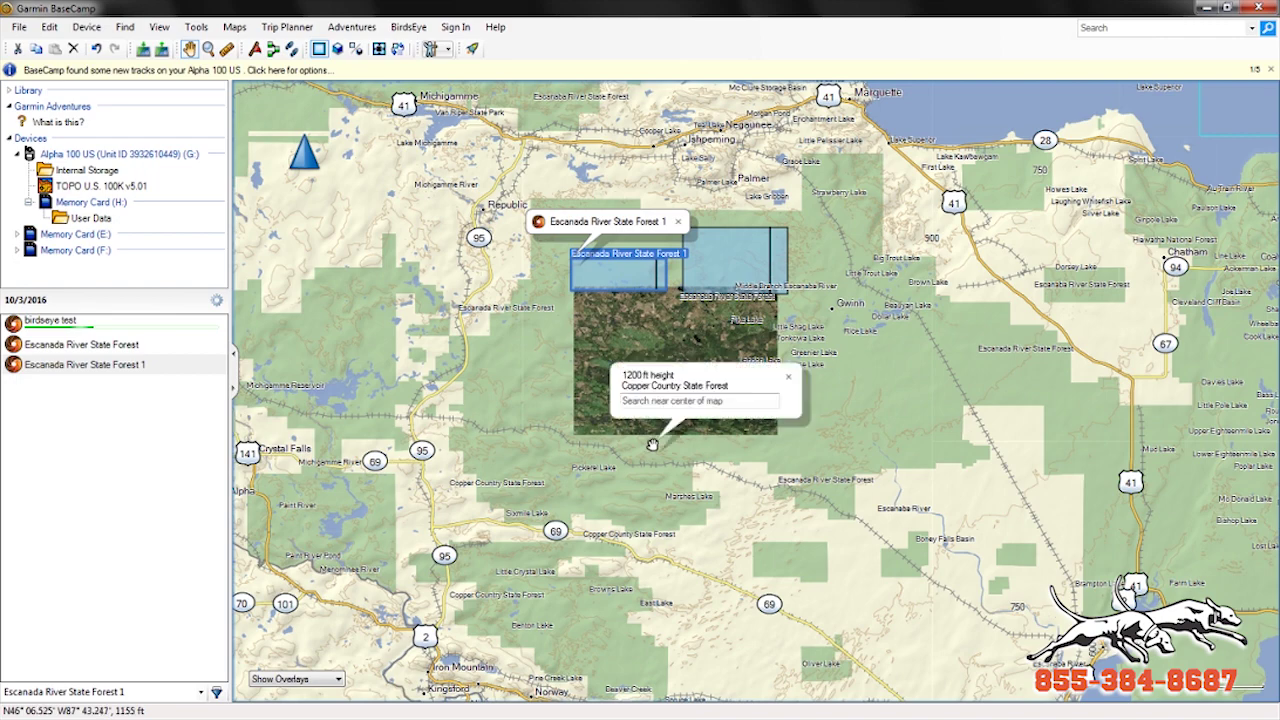
{"action": "left_click", "coordinate": [580, 425]}
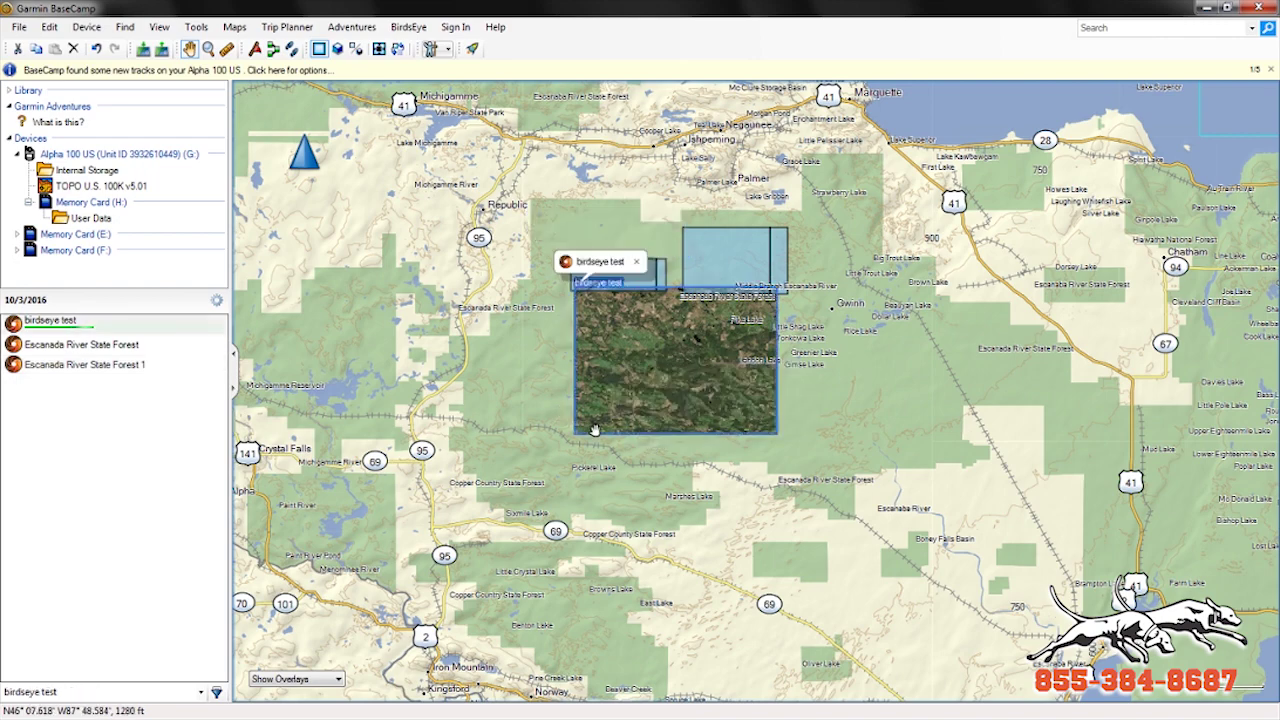
{"action": "left_click", "coordinate": [710, 281]}
{"action": "scroll", "coordinate": [665, 375], "scroll_direction": "up", "scroll_amount": 1}
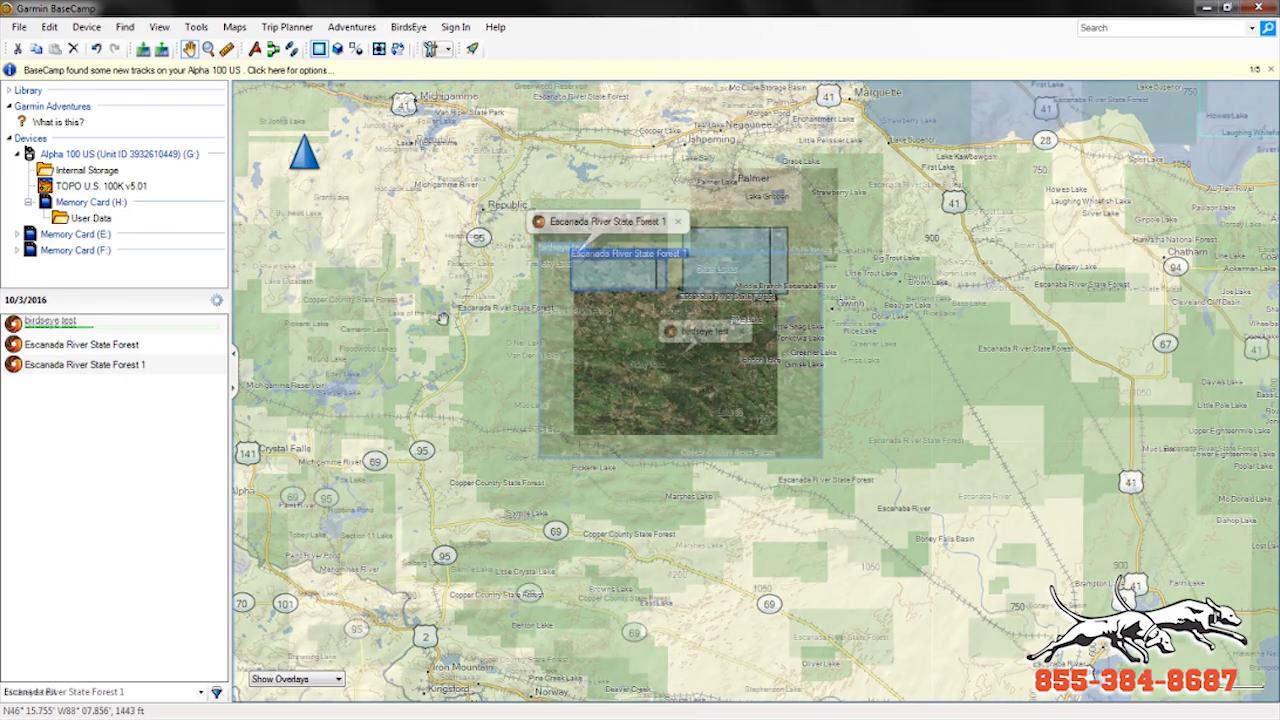
- Send the birdseye test imagery to the User Data folder on Memory Card (H:) of the Alpha 100 US
{"action": "left_click", "coordinate": [686, 346]}
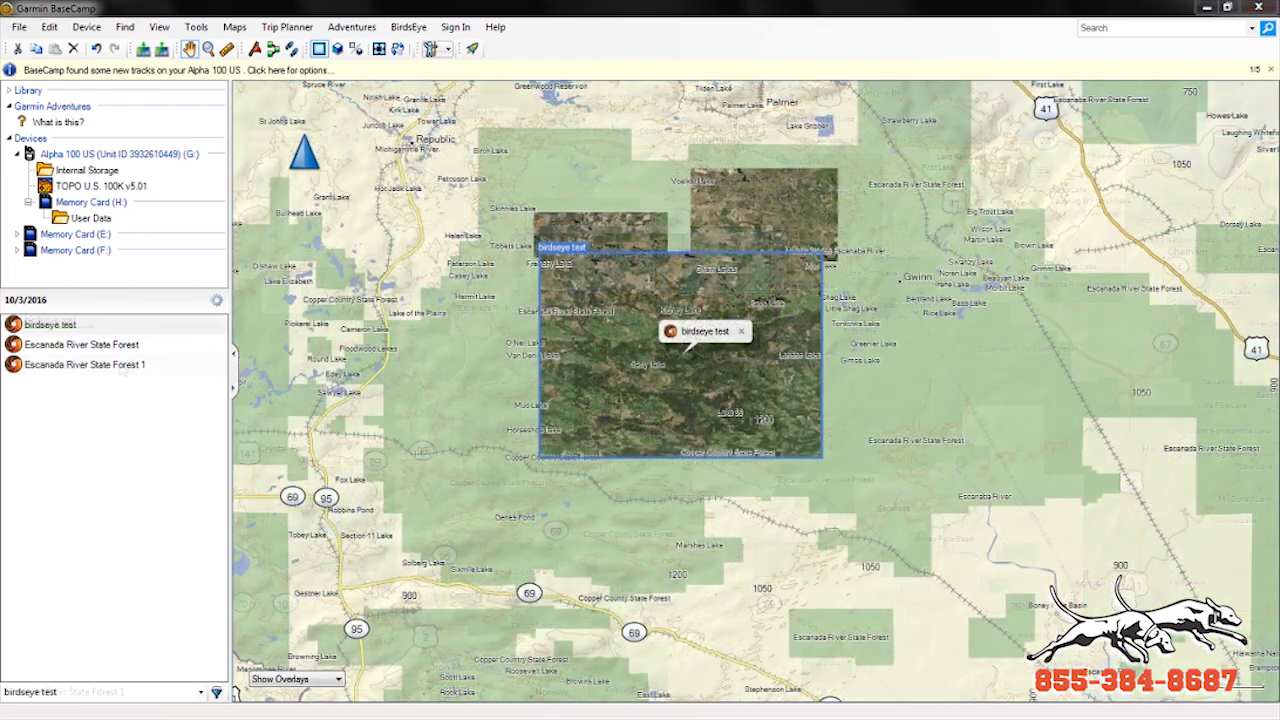
{"action": "right_click", "coordinate": [57, 327]}
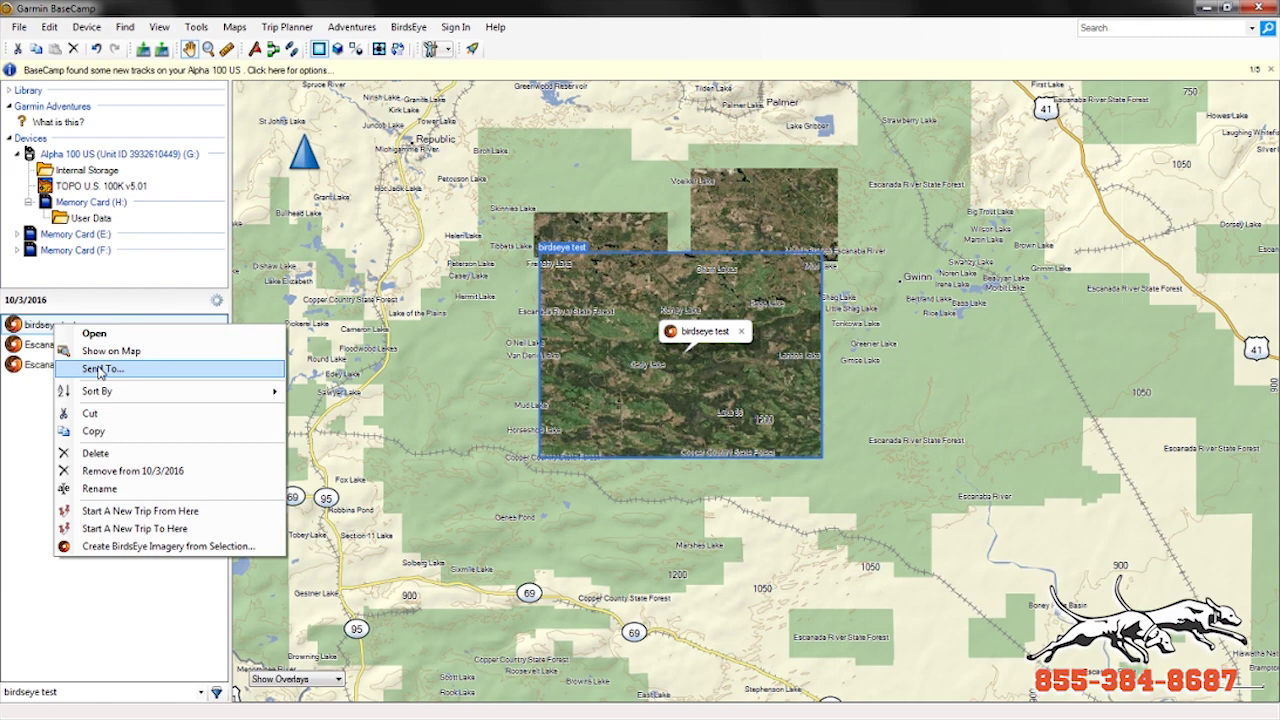
{"action": "left_click", "coordinate": [100, 370]}
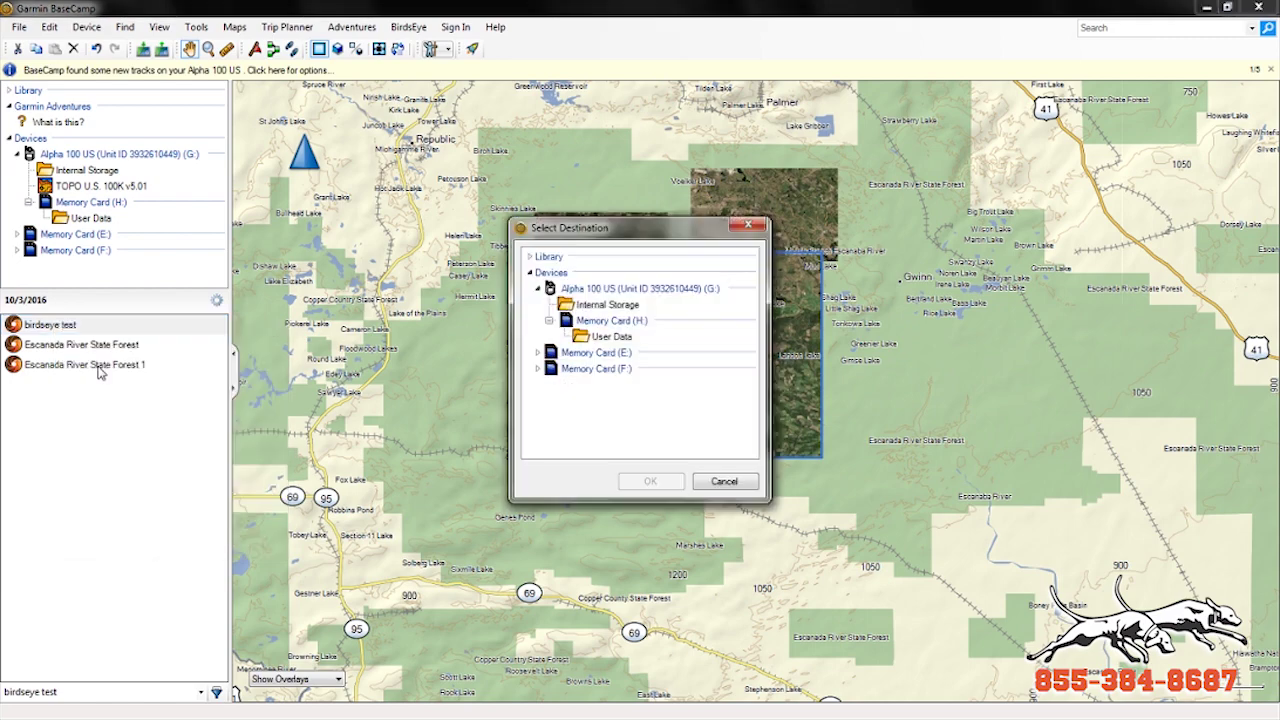
{"action": "left_click", "coordinate": [603, 338]}
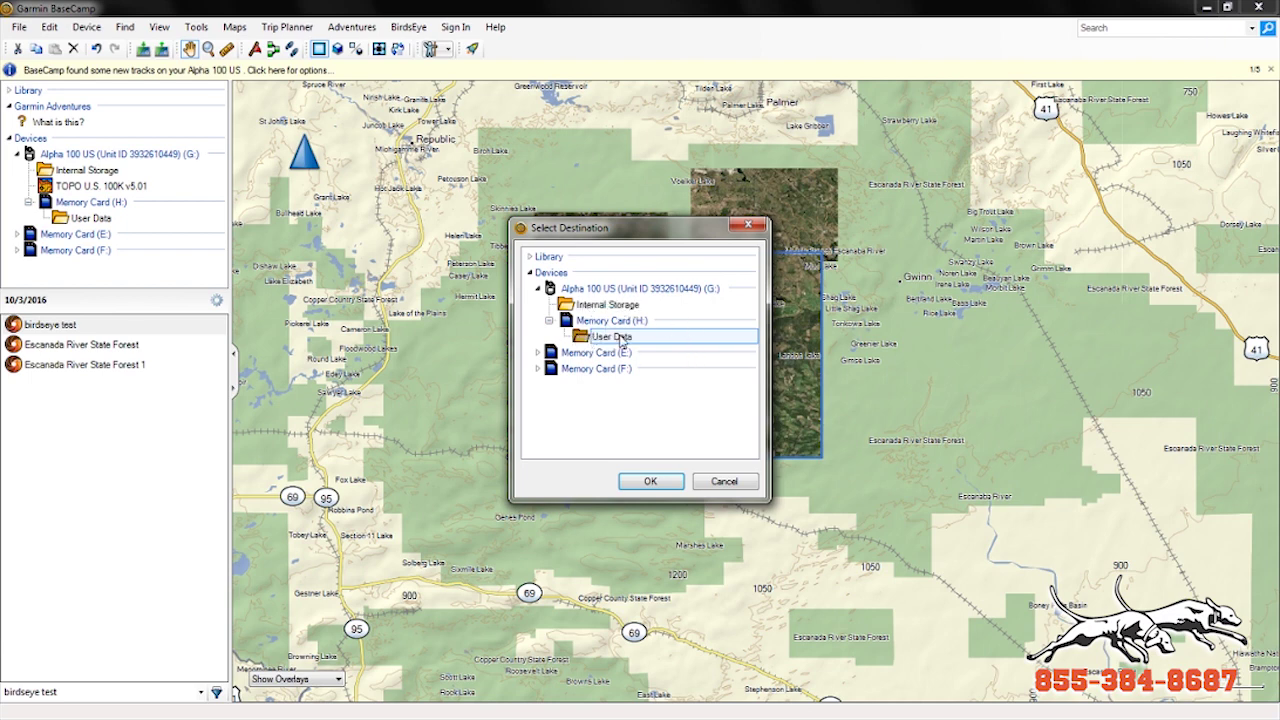
{"action": "left_click", "coordinate": [651, 483]}
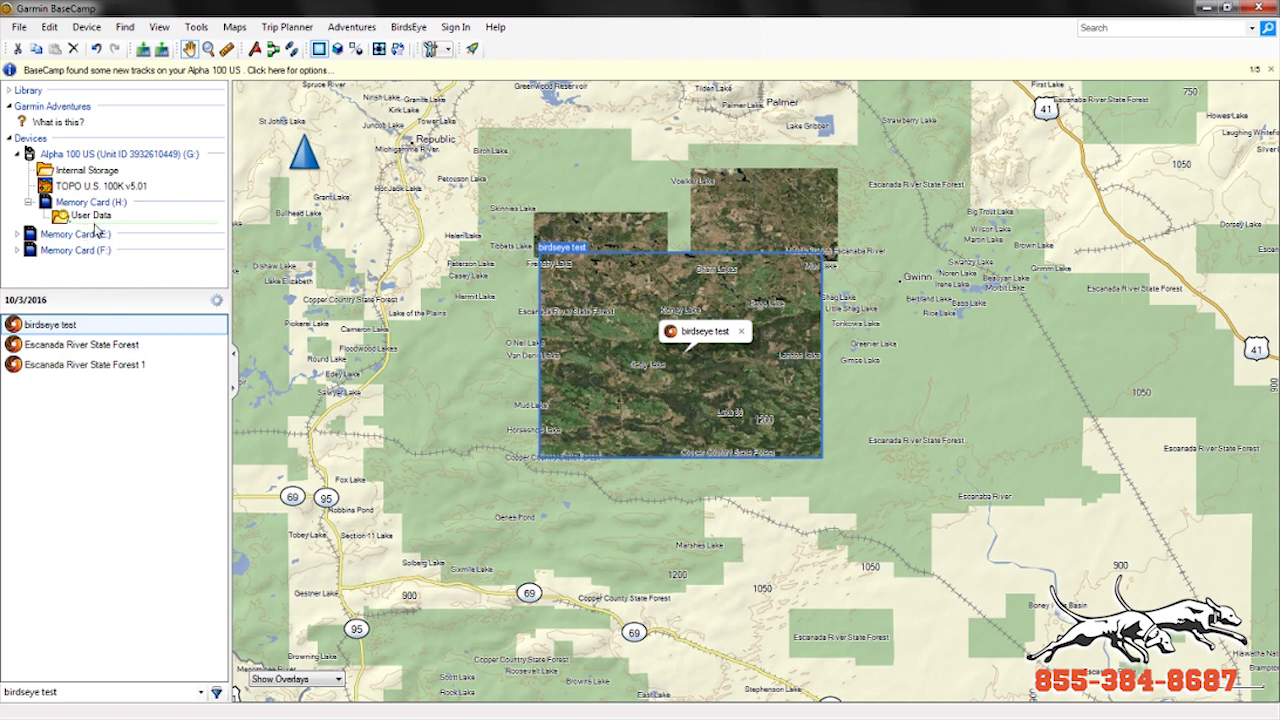
- Send the Escanada River State Forest imagery to the User Data folder on Memory Card (H:) of the Alpha 100 US
{"action": "left_click", "coordinate": [119, 345]}
{"action": "right_click", "coordinate": [118, 346]}
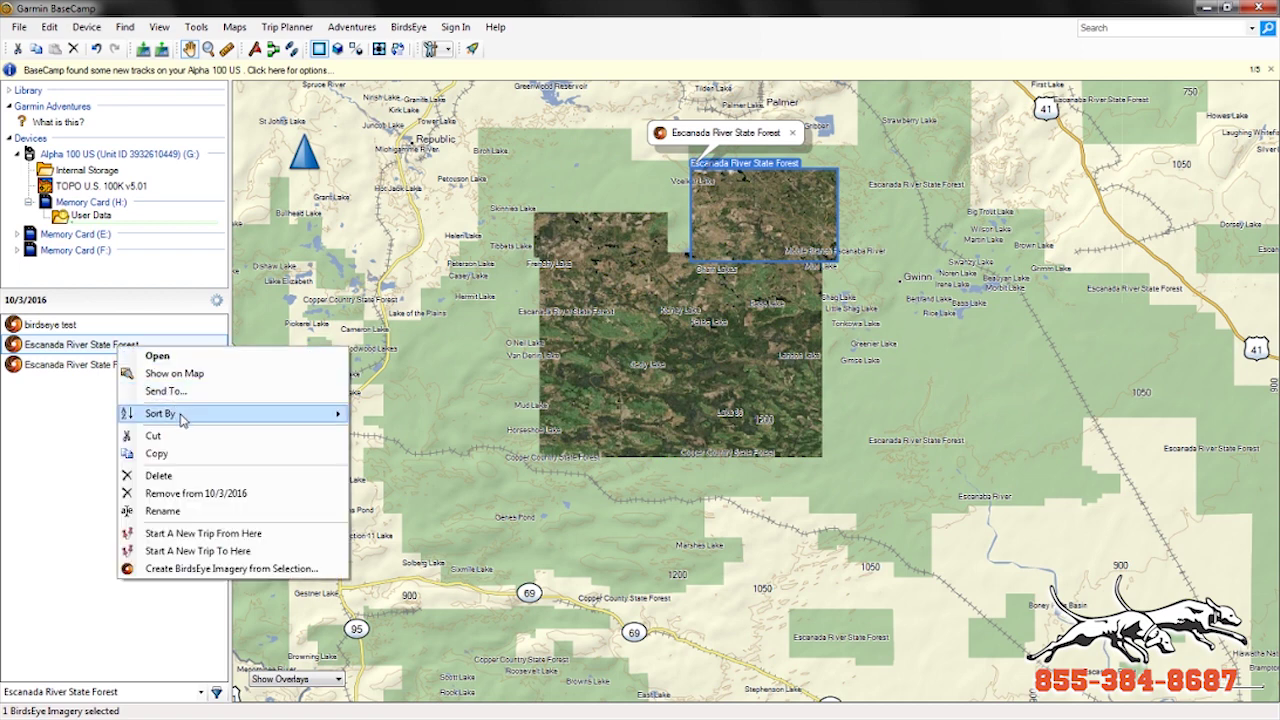
{"action": "mouse_move", "coordinate": [183, 415]}
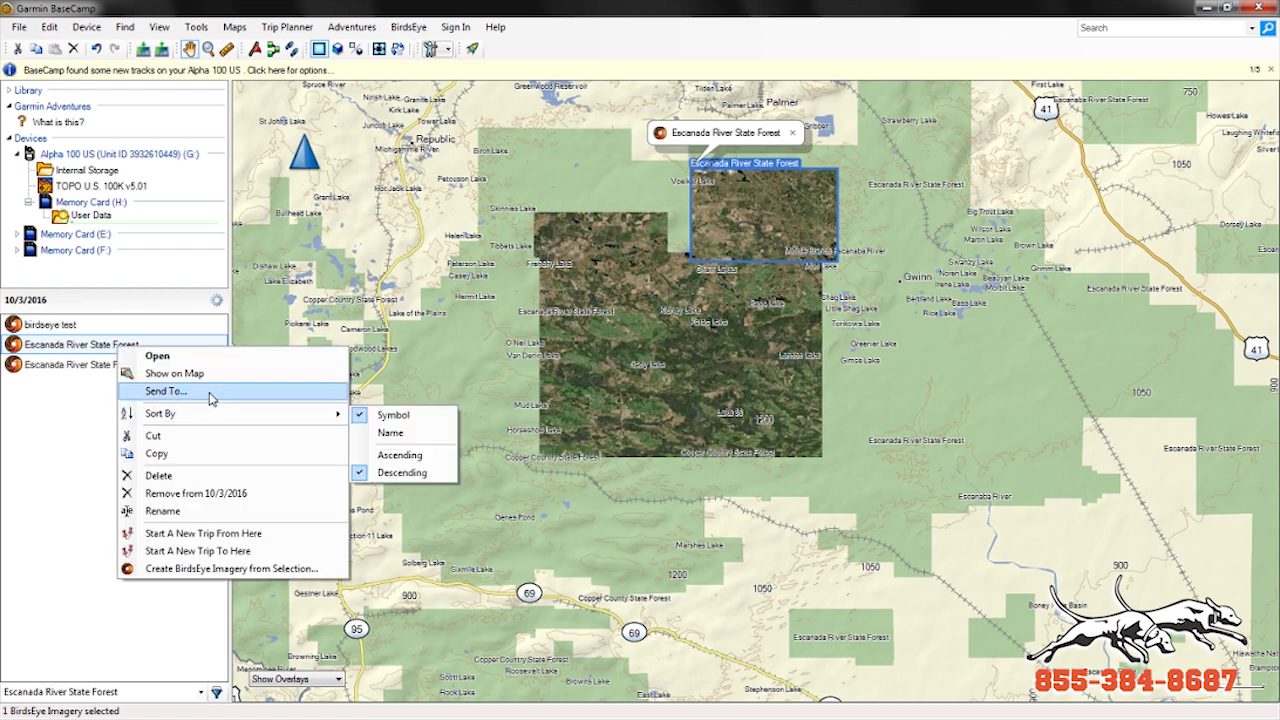
{"action": "left_click", "coordinate": [230, 391]}
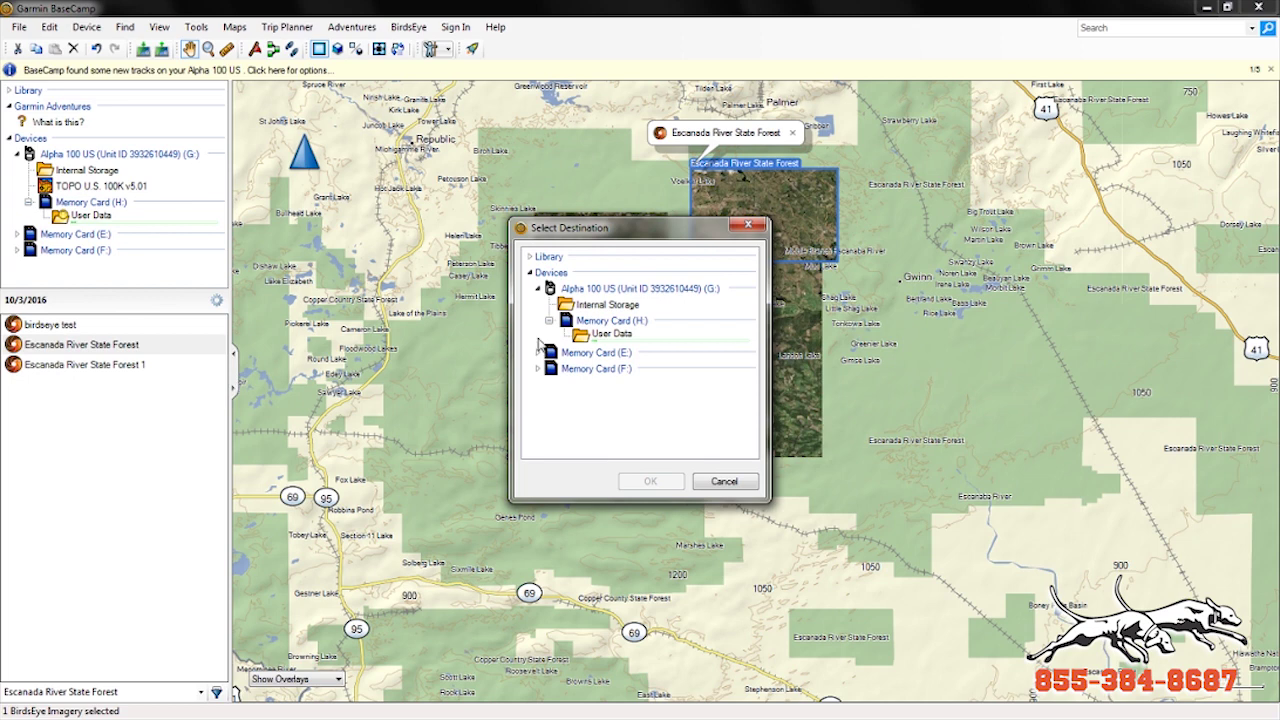
{"action": "left_click", "coordinate": [605, 336]}
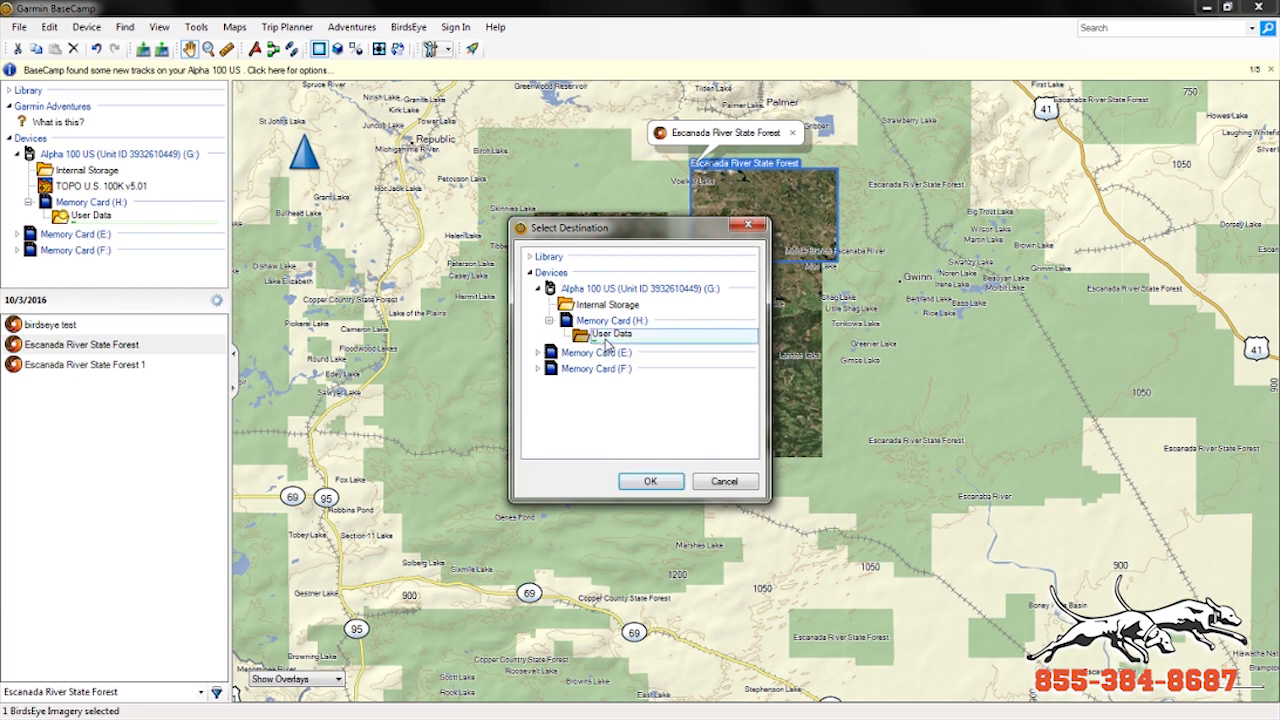
{"action": "left_click", "coordinate": [651, 481]}
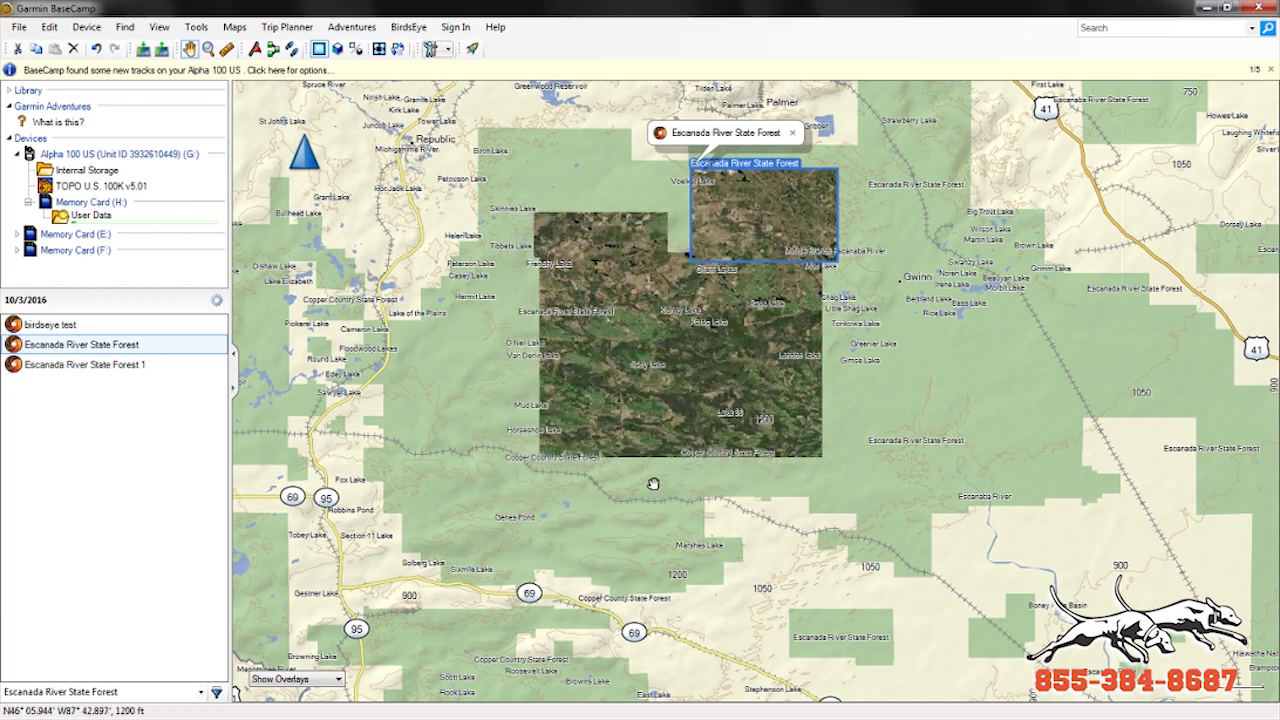
- Check the imagery stored in Memory Card (H:)'s User Data folder by highlighting Escanada River State Forest and birdseye test on the map
{"action": "left_click", "coordinate": [120, 370]}
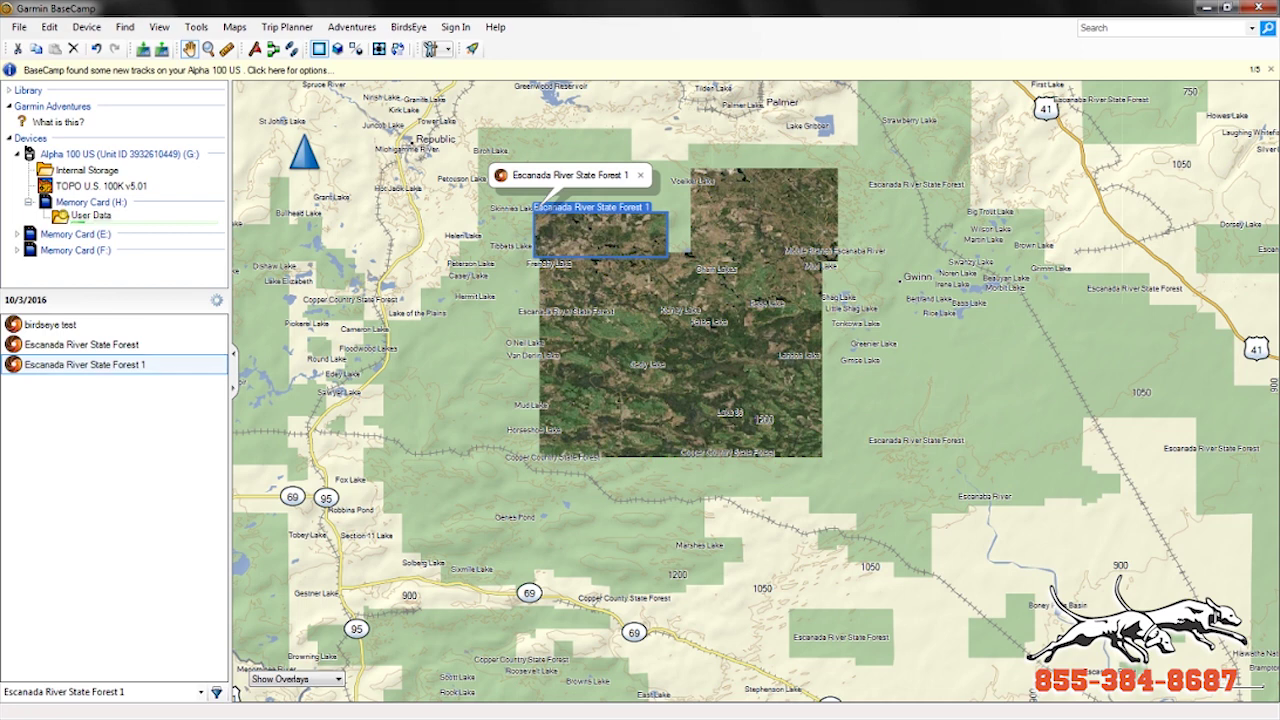
{"action": "left_click", "coordinate": [80, 218]}
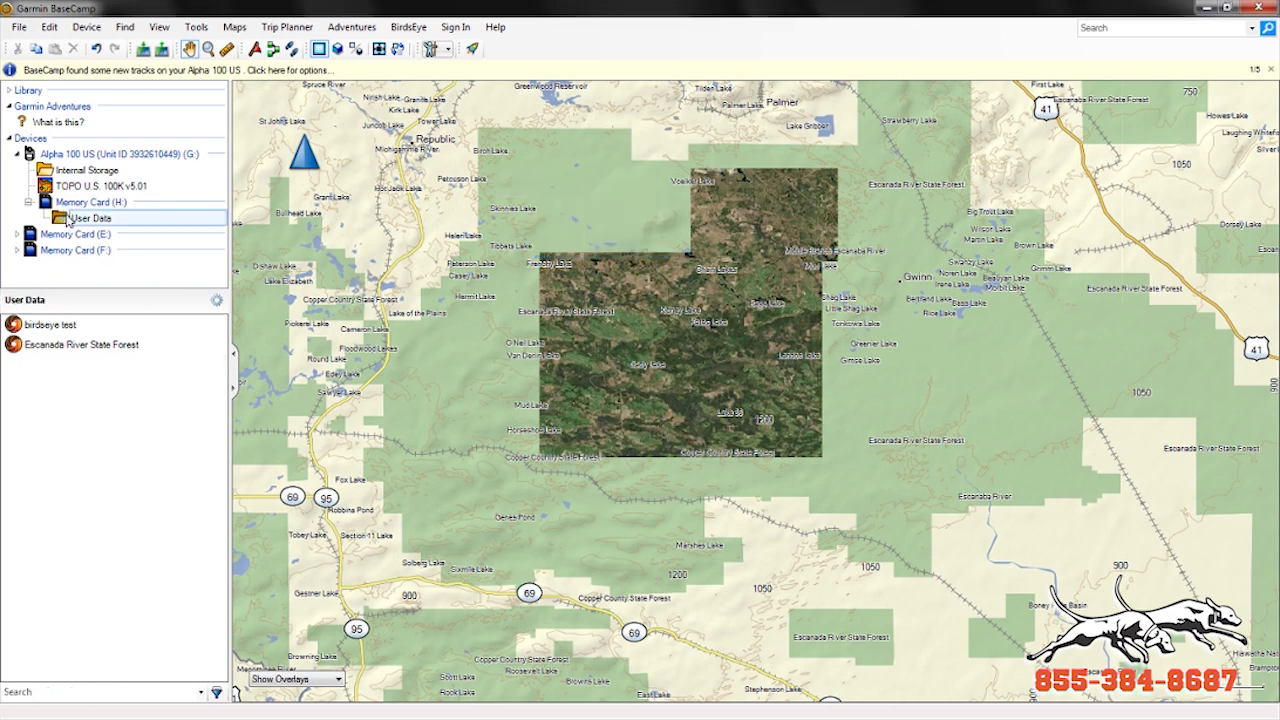
{"action": "left_click", "coordinate": [57, 327]}
{"action": "left_click", "coordinate": [64, 345]}
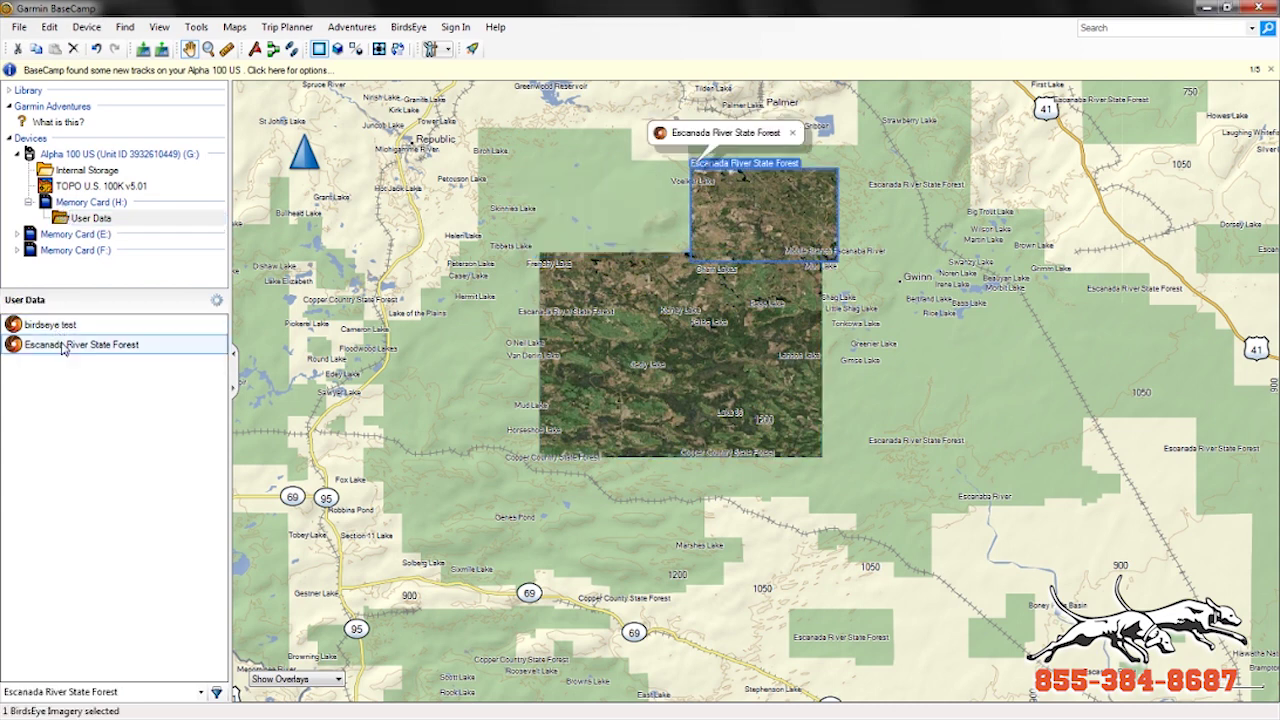
{"action": "left_click", "coordinate": [65, 327]}
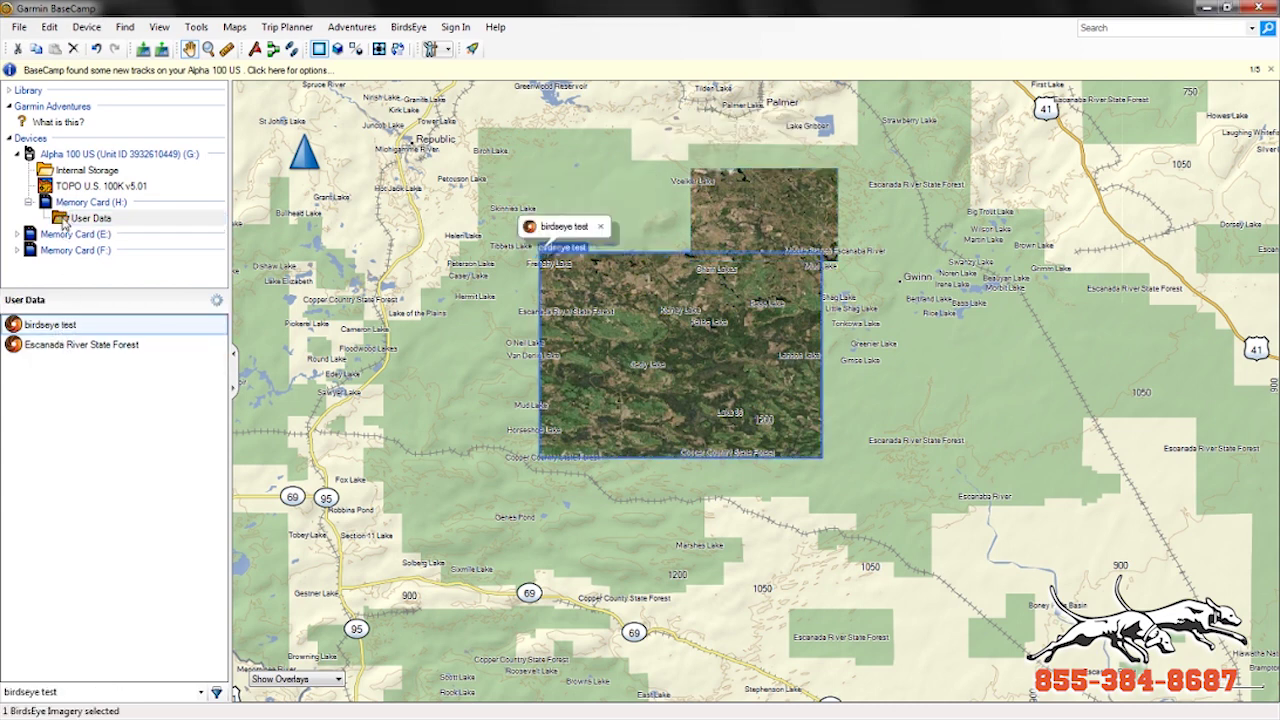